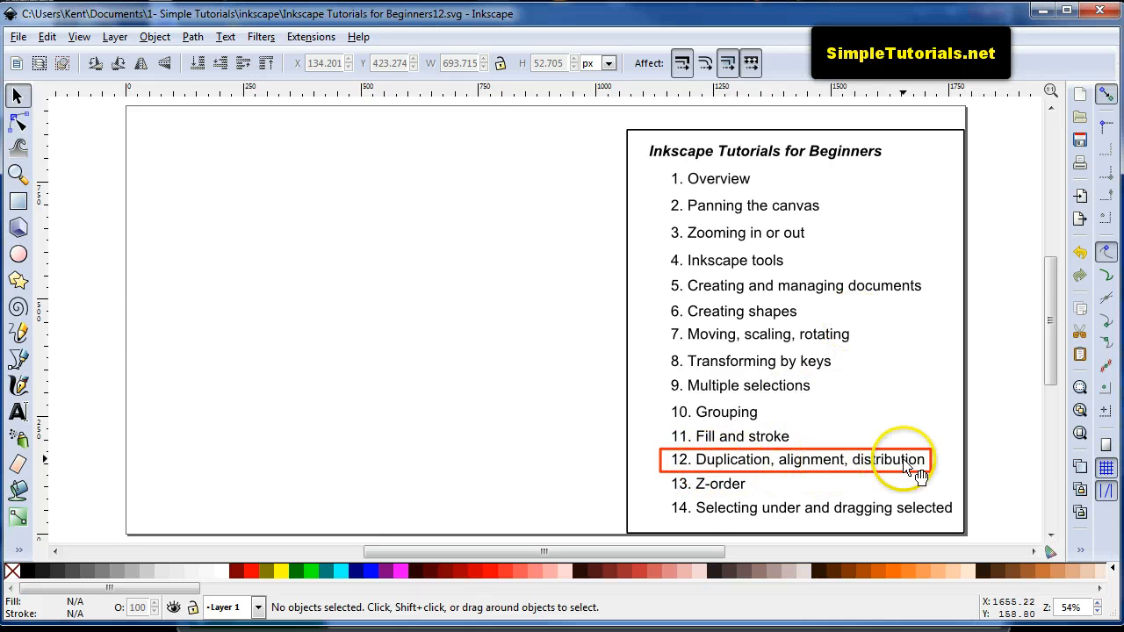
Step: Draw an orange rectangle on the left of the page and return to the Selector
click(18, 201)
drag(246, 242, 300, 269)
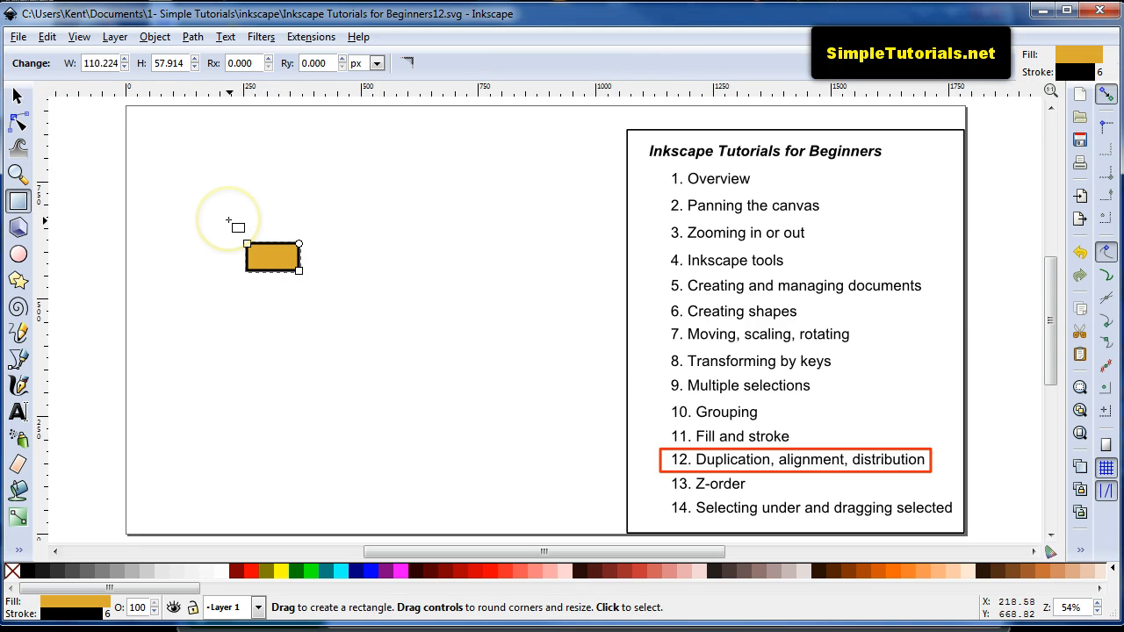
key(F1)
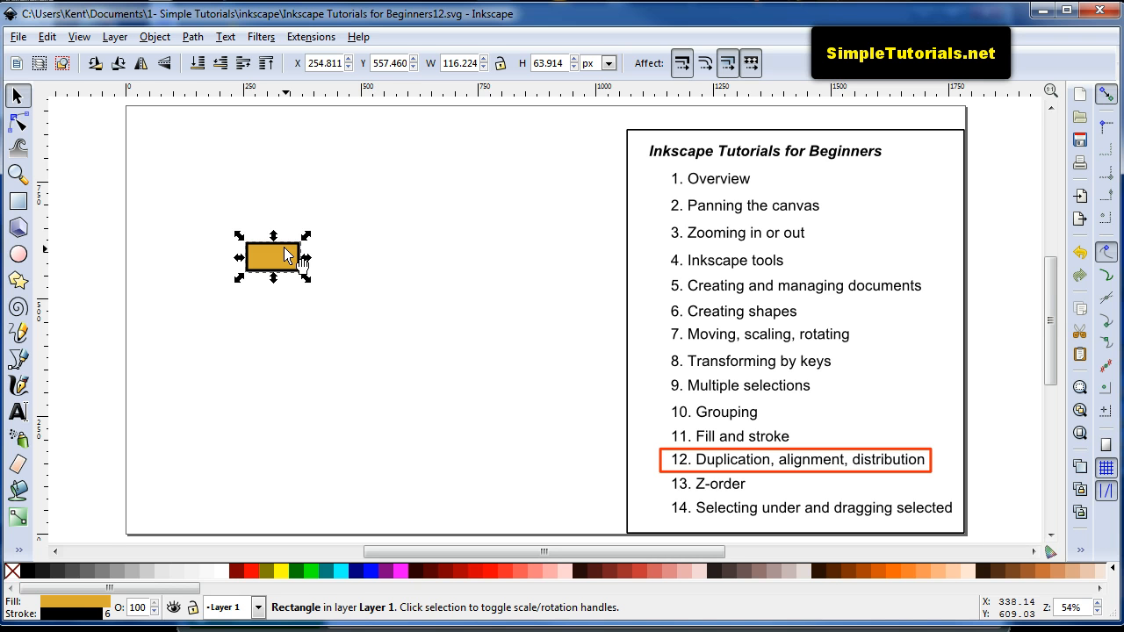
Step: Duplicate the rectangle with Ctrl+D, place the copy to its right, and nudge the original upward
click(288, 256)
key(ctrl+d)
mouse_move(288, 256)
mouse_down()
mouse_move(338, 230)
mouse_move(303, 259)
mouse_move(318, 260)
mouse_move(338, 211)
mouse_move(297, 195)
mouse_move(356, 246)
mouse_up()
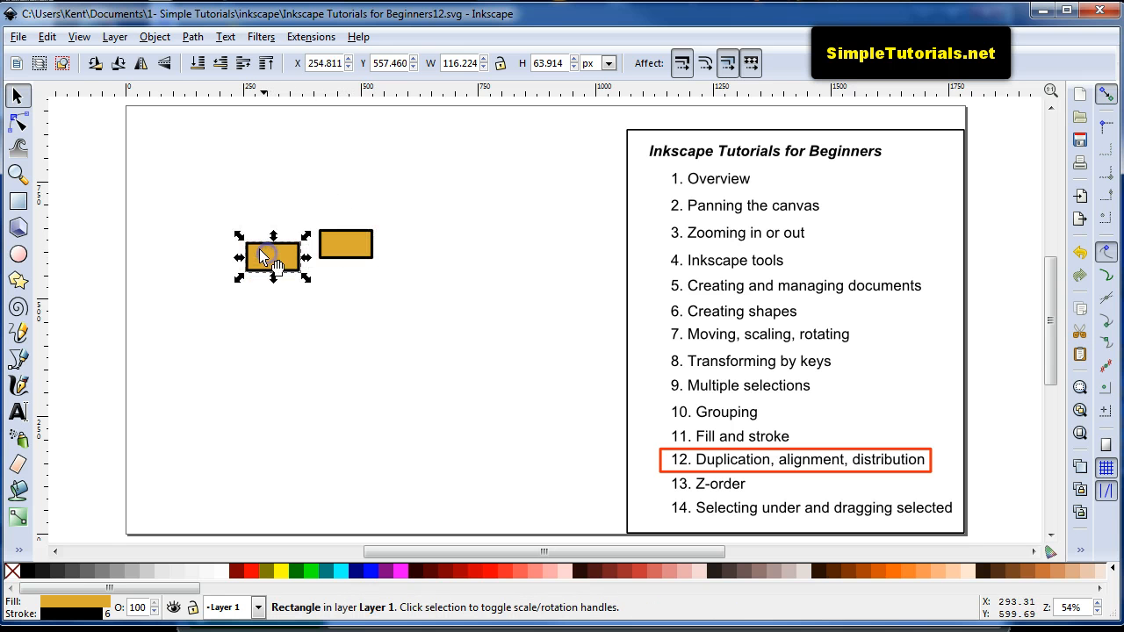
click(47, 36)
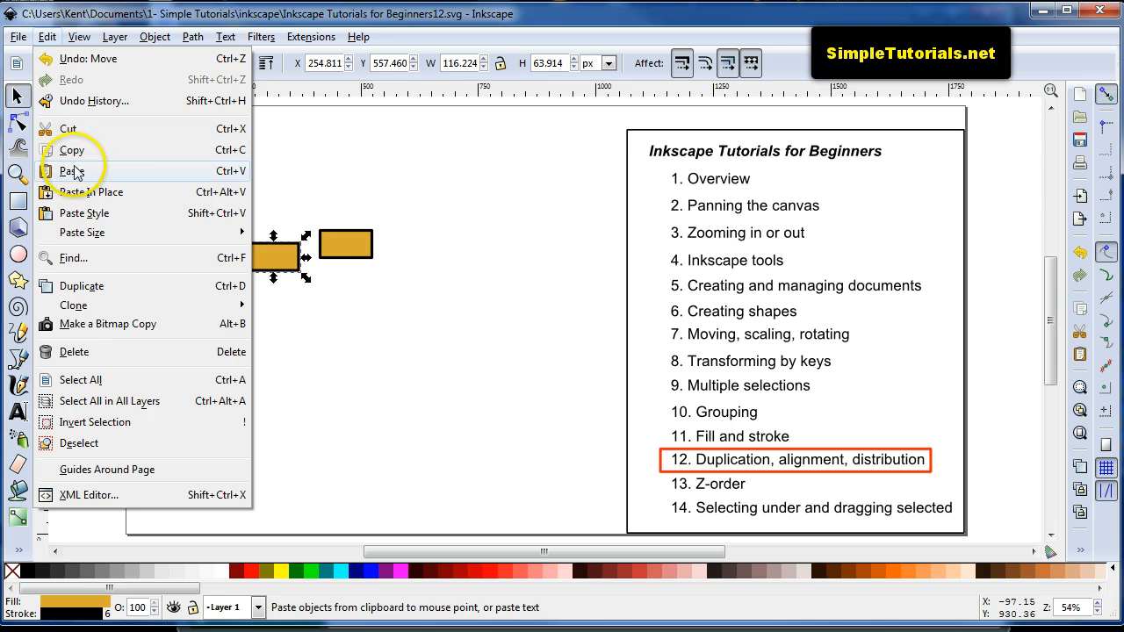
click(340, 184)
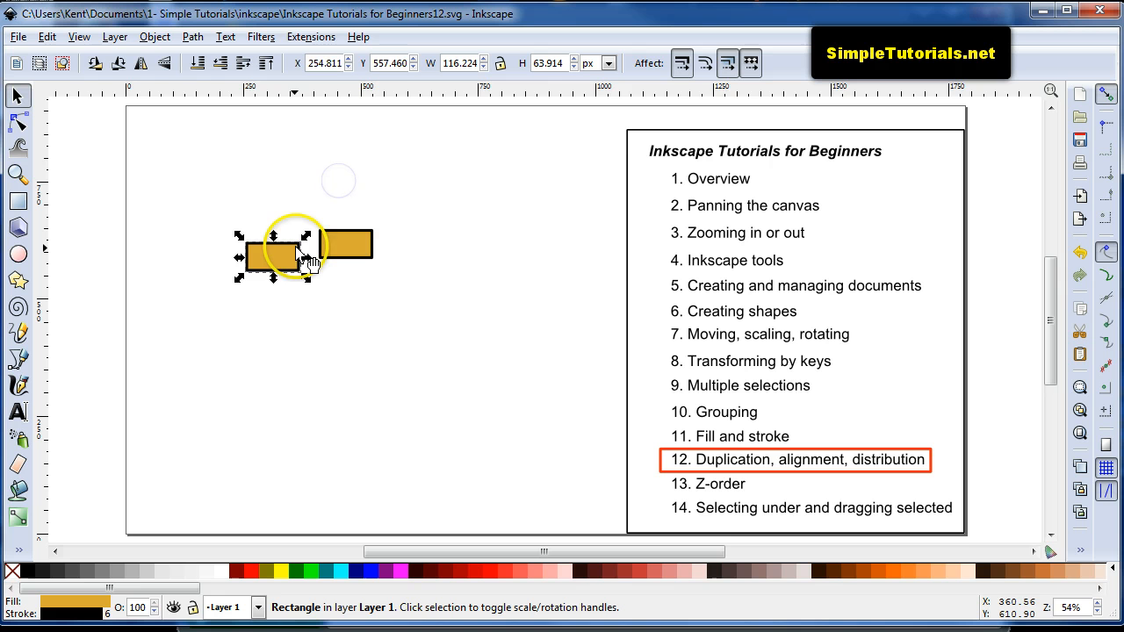
mouse_move(274, 255)
mouse_down()
mouse_move(287, 224)
mouse_move(275, 232)
mouse_up()
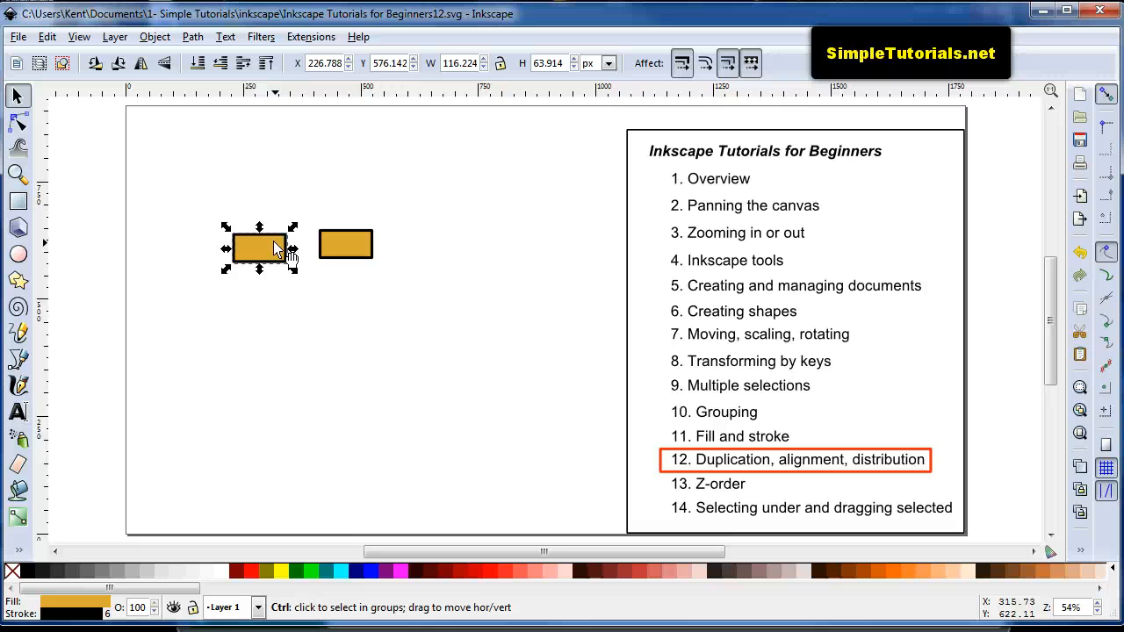
Step: Duplicate the rectangle twice, via the context menu and via Edit > Duplicate
right_click(277, 247)
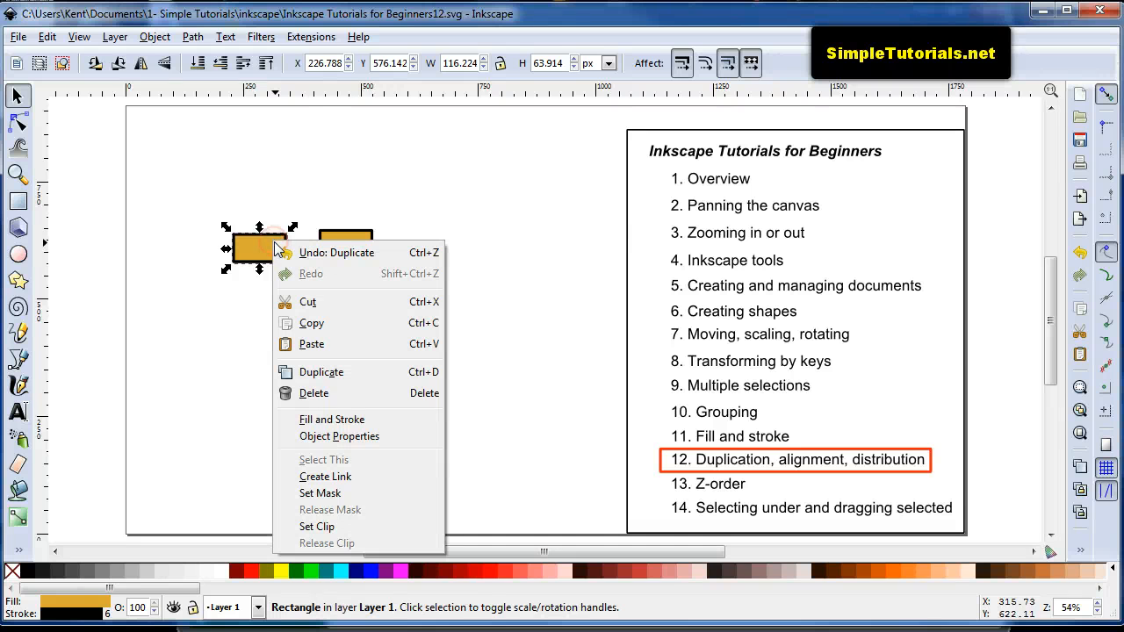
click(322, 371)
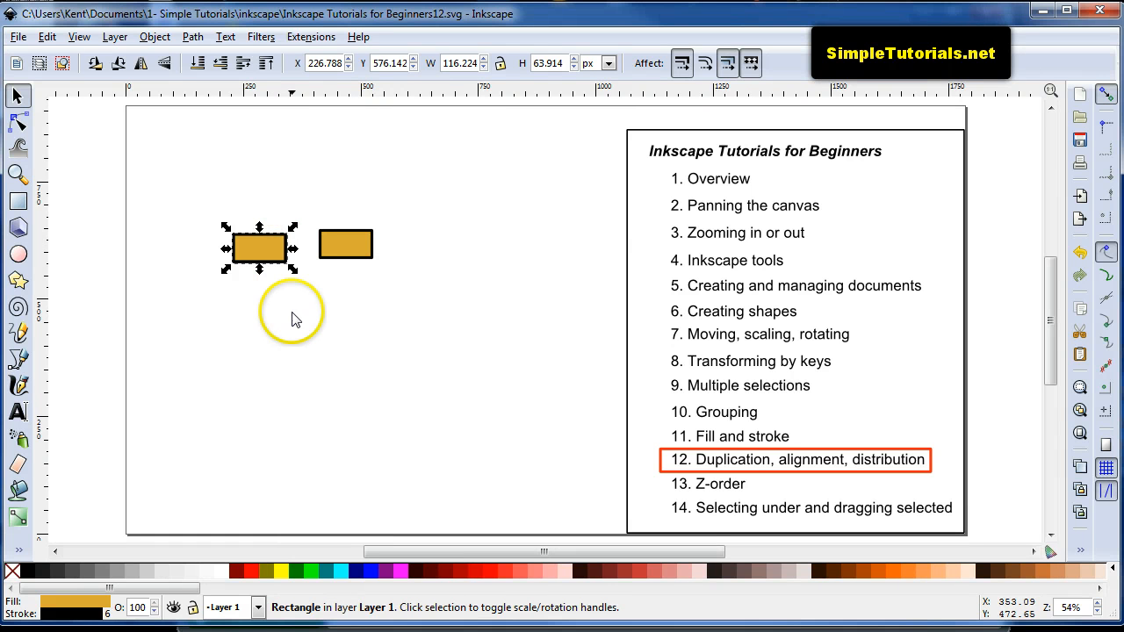
click(46, 36)
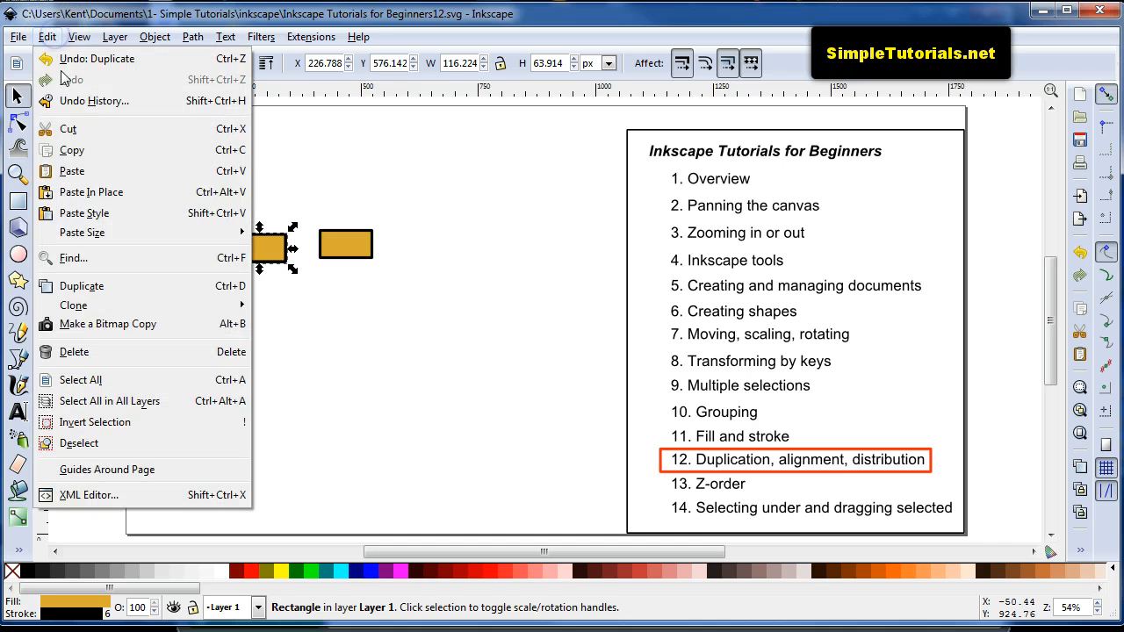
click(81, 285)
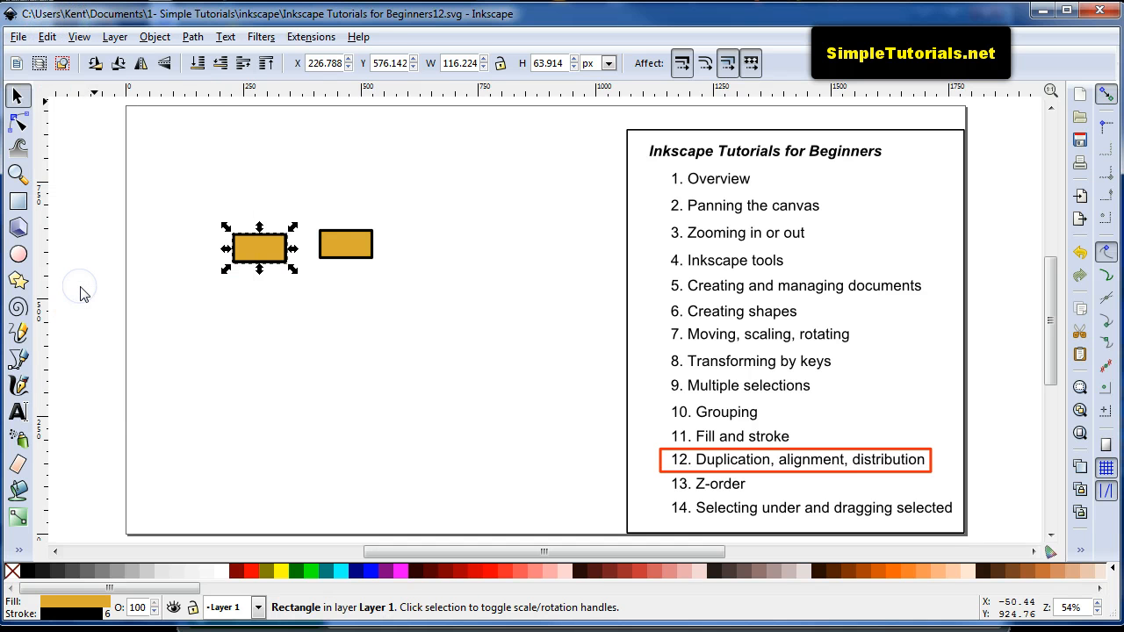
Step: Duplicate further copies and drag them apart until five rectangles are spread out
drag(259, 247, 432, 211)
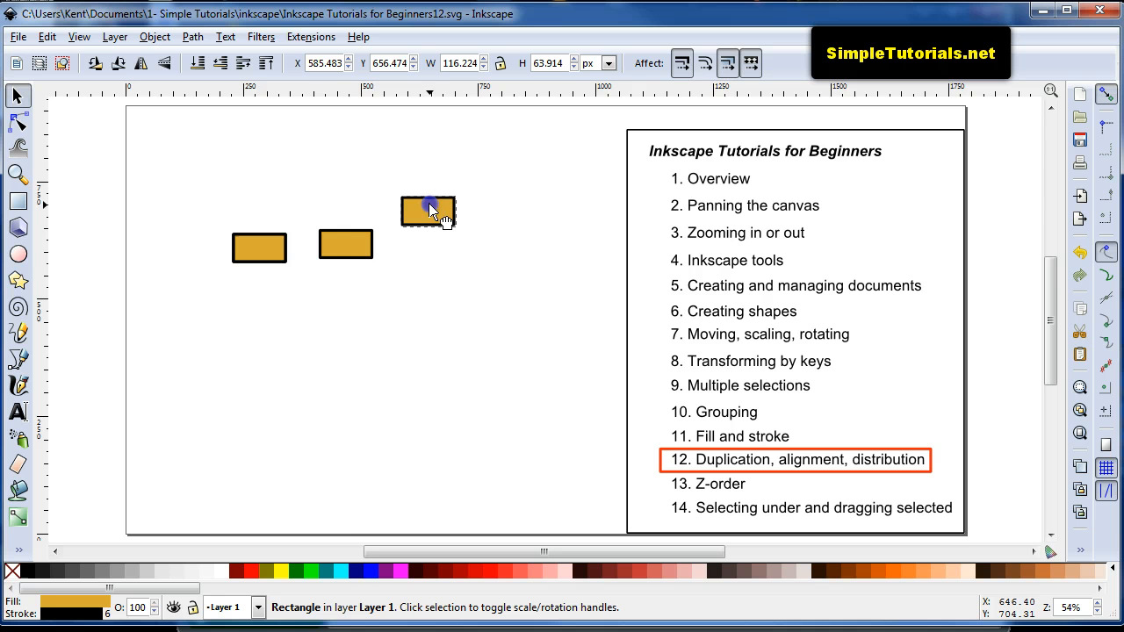
key(ctrl+d)
drag(262, 241, 474, 268)
click(254, 244)
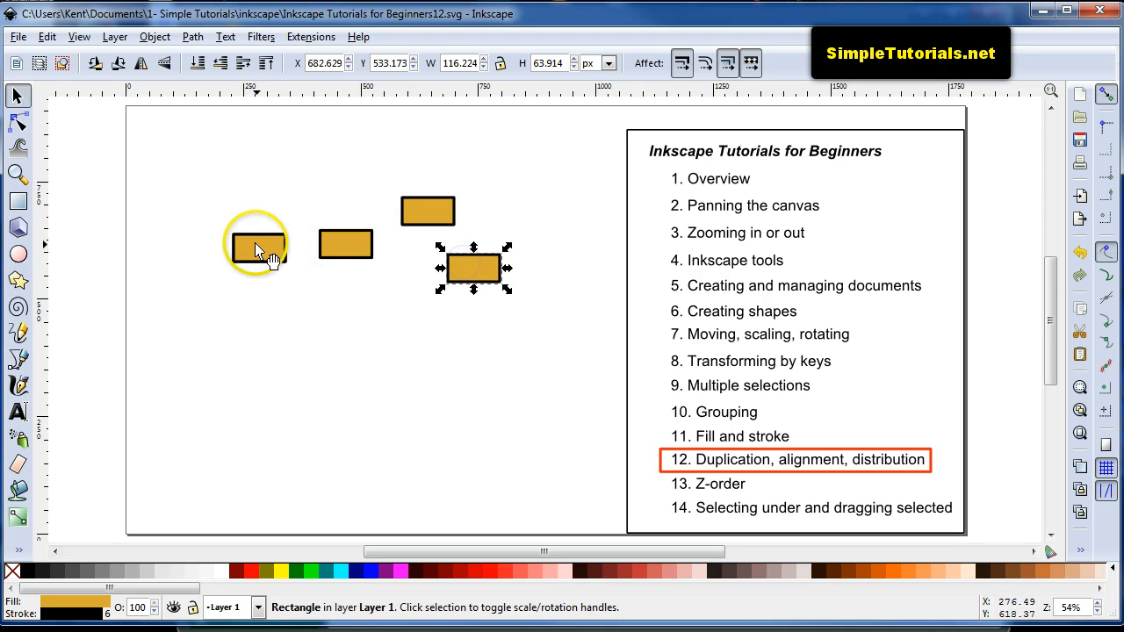
key(ctrl+d)
mouse_move(254, 244)
mouse_down()
mouse_move(198, 219)
mouse_move(176, 194)
mouse_up()
mouse_move(259, 249)
mouse_down()
mouse_move(254, 274)
mouse_move(250, 262)
mouse_up()
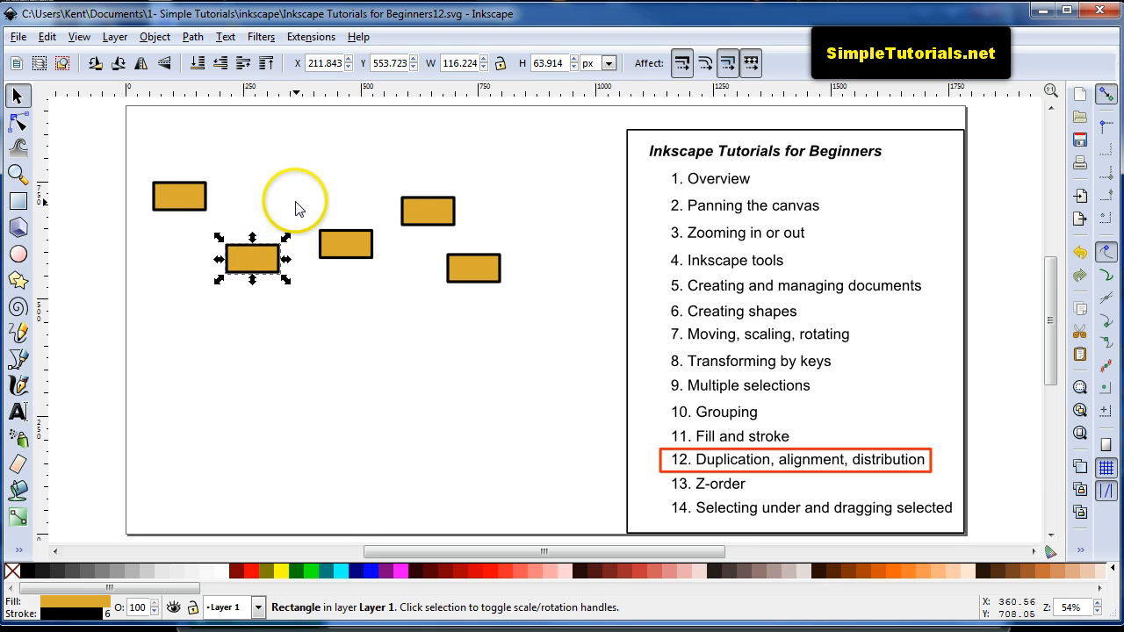
Step: Stagger the rectangles at different heights across the left half, then rubber-band select all five
drag(254, 260, 268, 329)
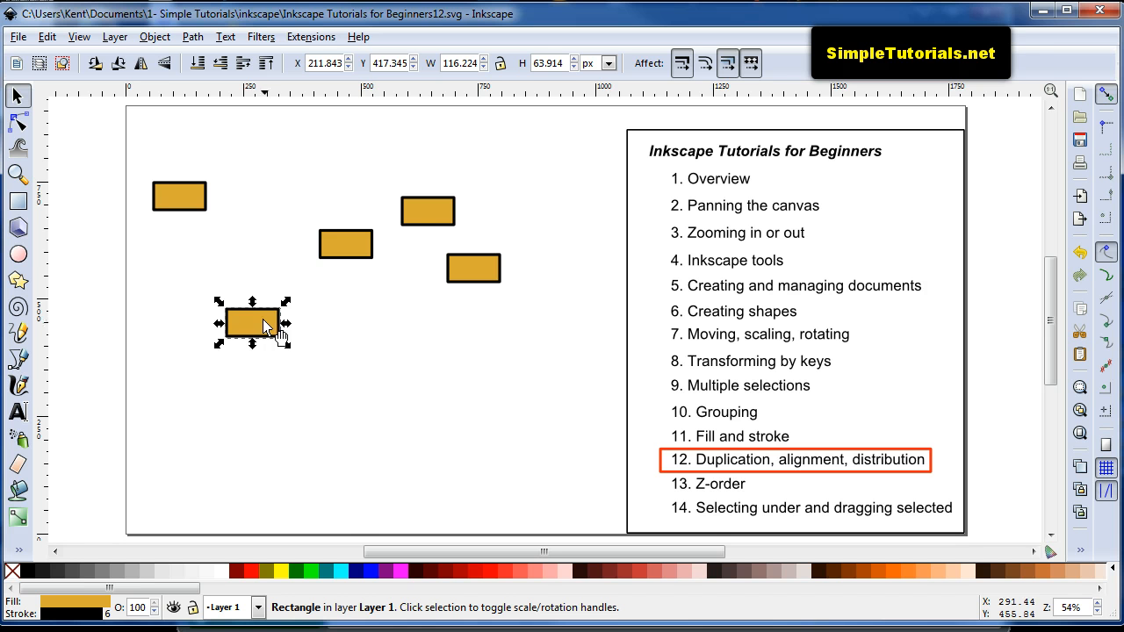
drag(265, 323, 274, 233)
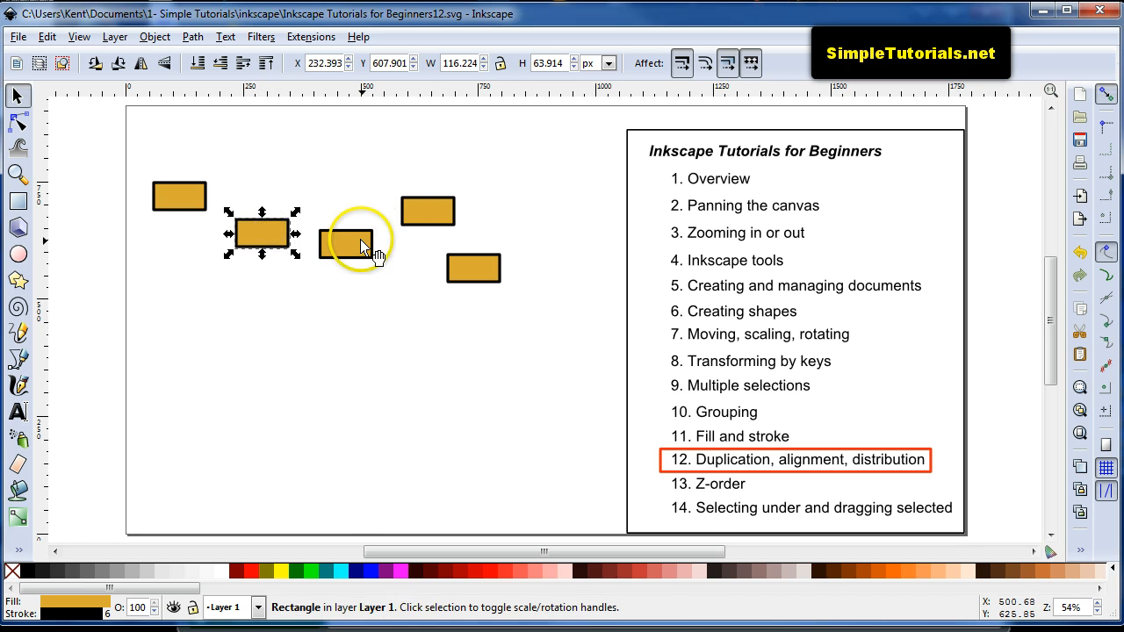
drag(364, 240, 371, 215)
click(431, 214)
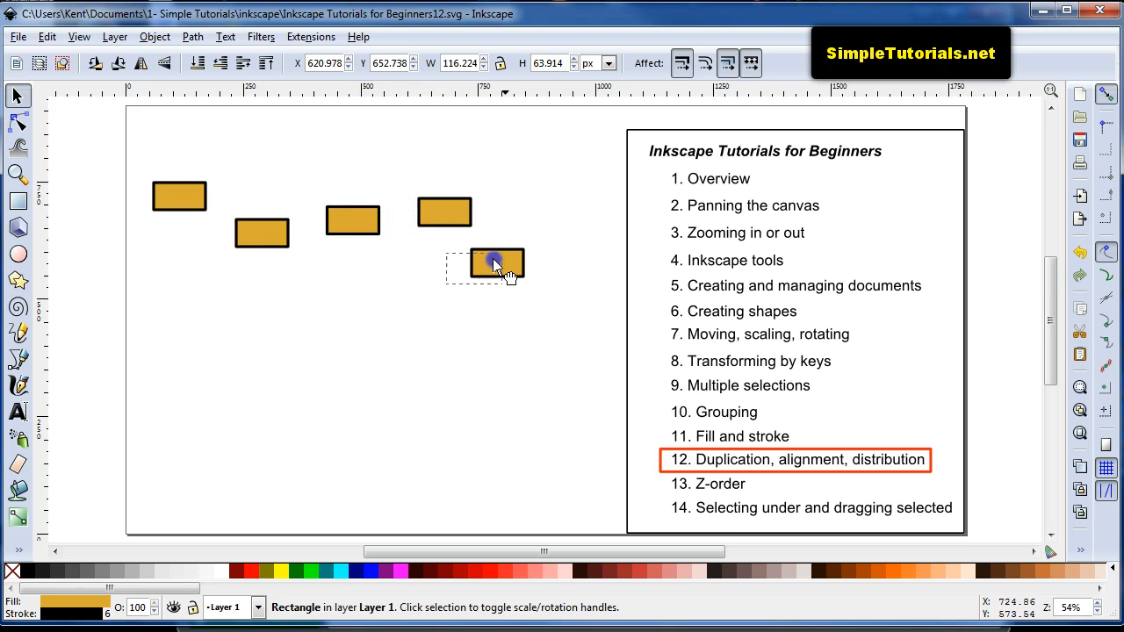
drag(497, 265, 573, 237)
mouse_move(112, 152)
mouse_down()
mouse_move(224, 196)
mouse_move(632, 303)
mouse_up()
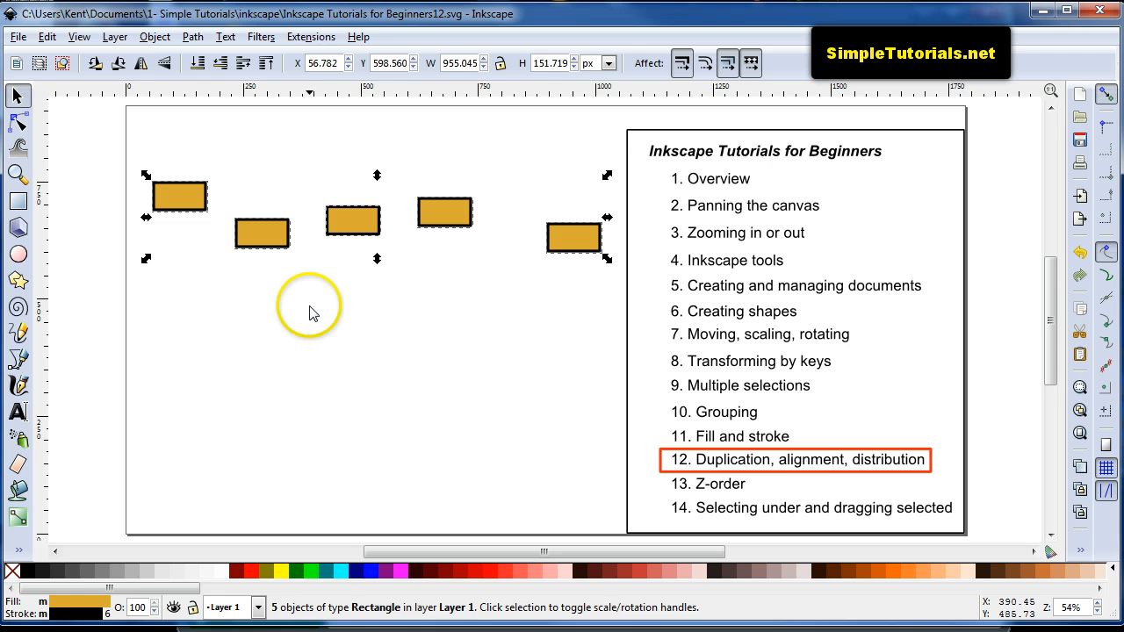
Step: Open Align and Distribute (Shift+Ctrl+A) and centre the five rectangles on one horizontal axis
key(ctrl+shift+a)
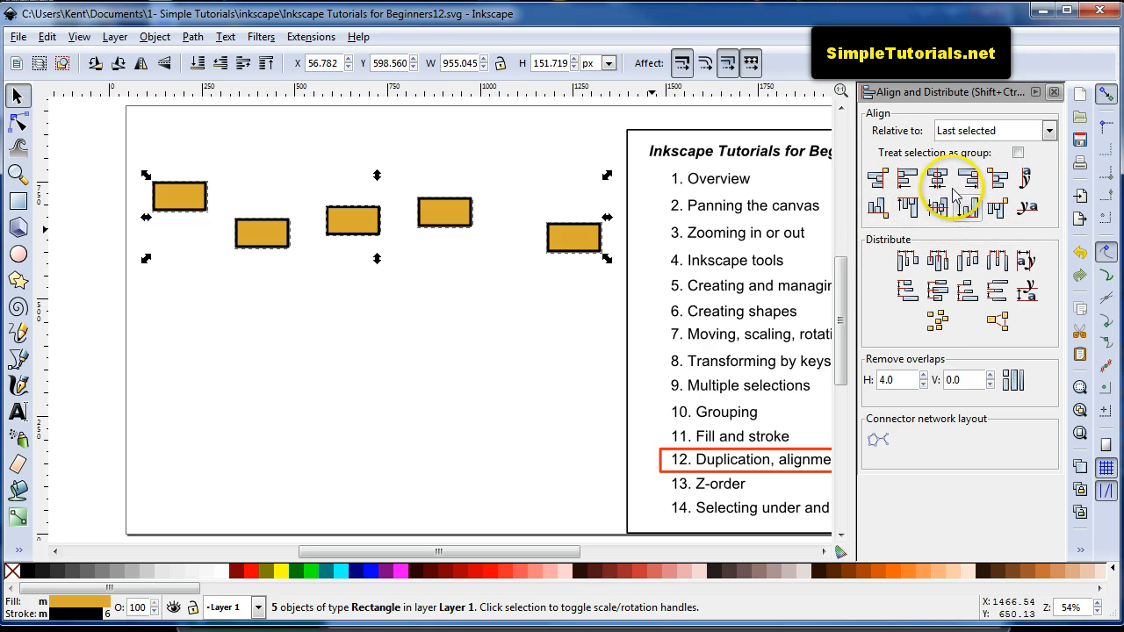
click(938, 209)
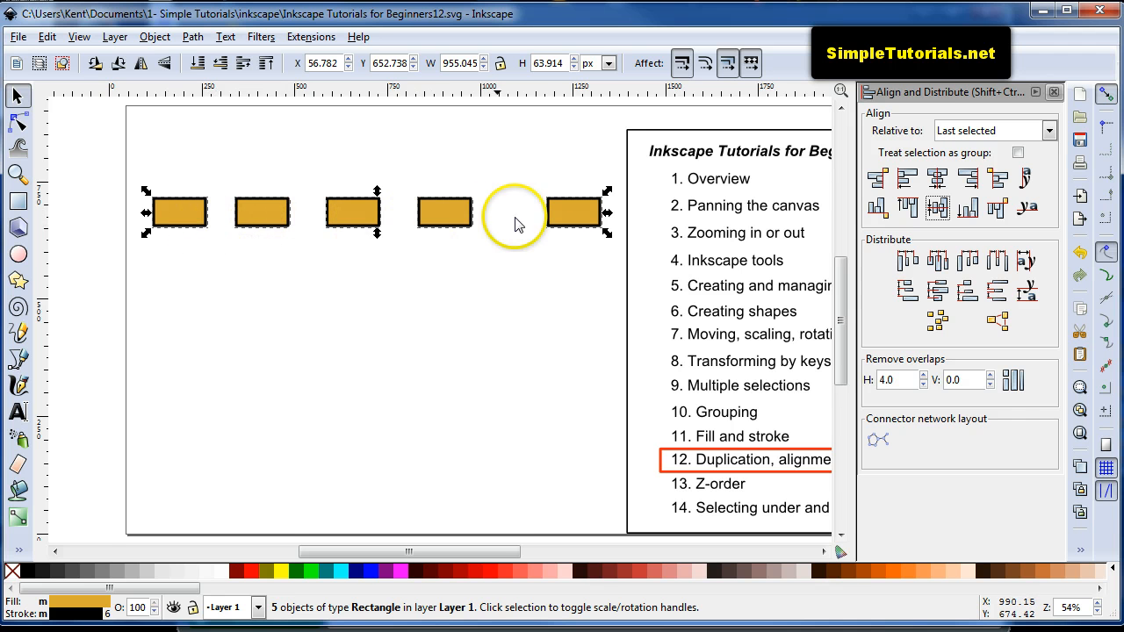
Step: Distribute the rectangle centres equidistantly horizontally, then drag the row slightly down
click(938, 262)
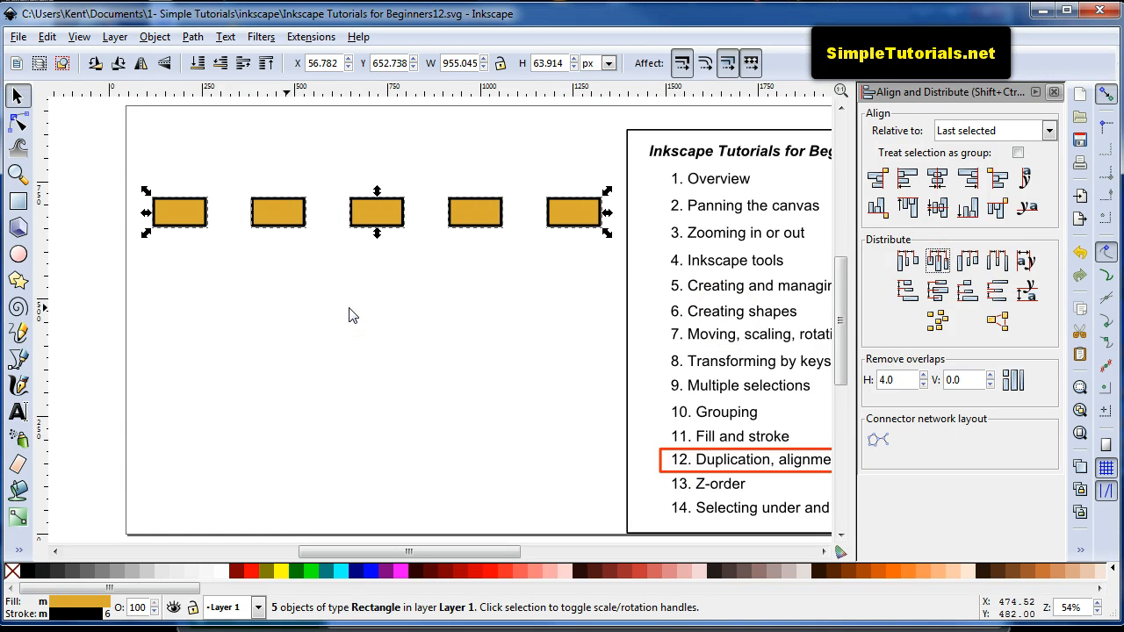
drag(375, 212, 366, 244)
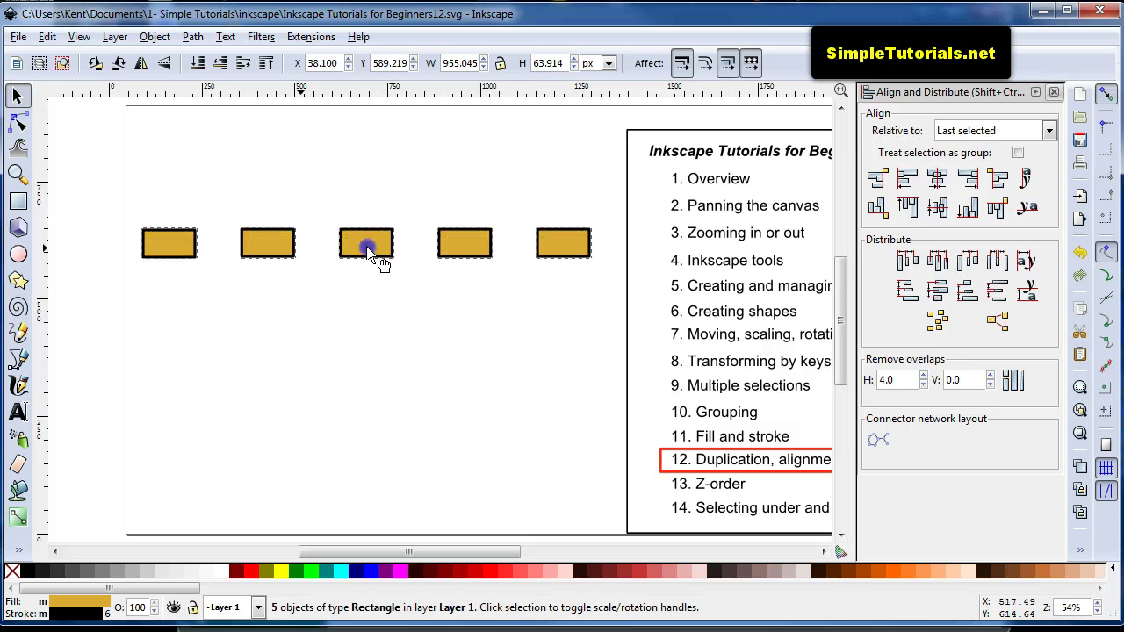
Step: Randomize the rectangles' centres, then pull the overlapping ones apart by hand
click(937, 321)
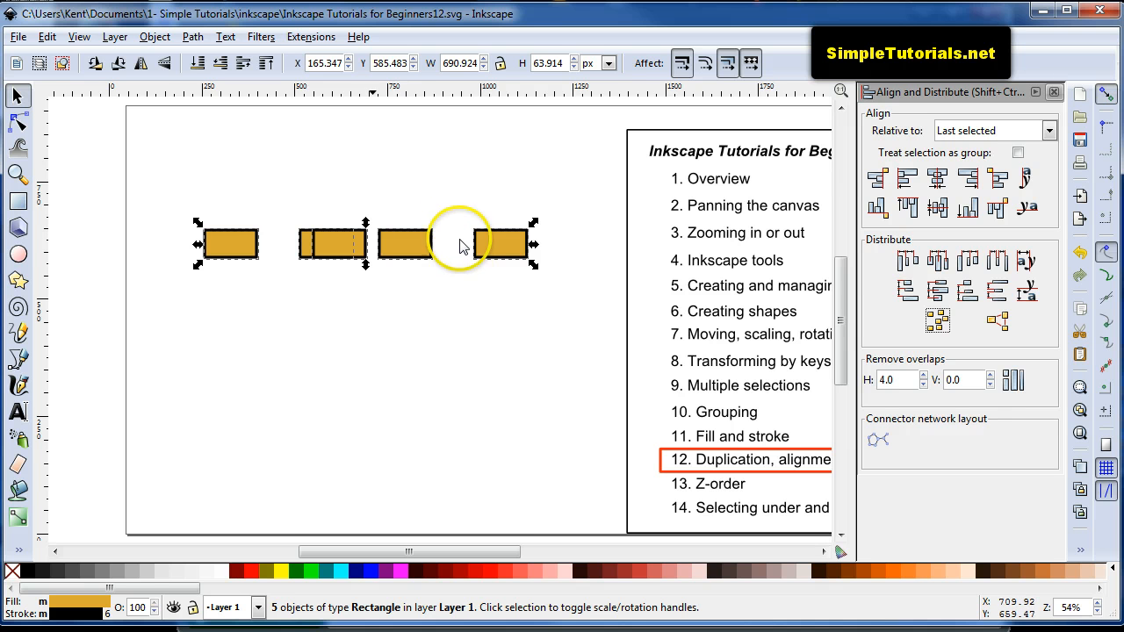
click(369, 309)
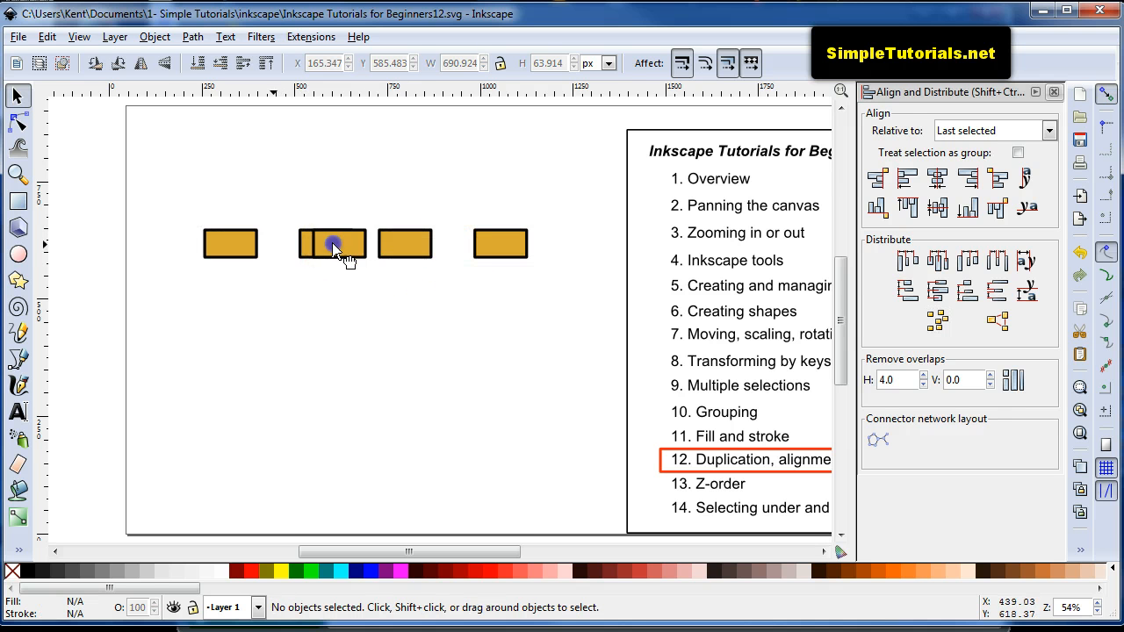
mouse_move(335, 244)
mouse_down()
mouse_move(375, 195)
mouse_move(308, 297)
mouse_up()
drag(404, 246, 442, 288)
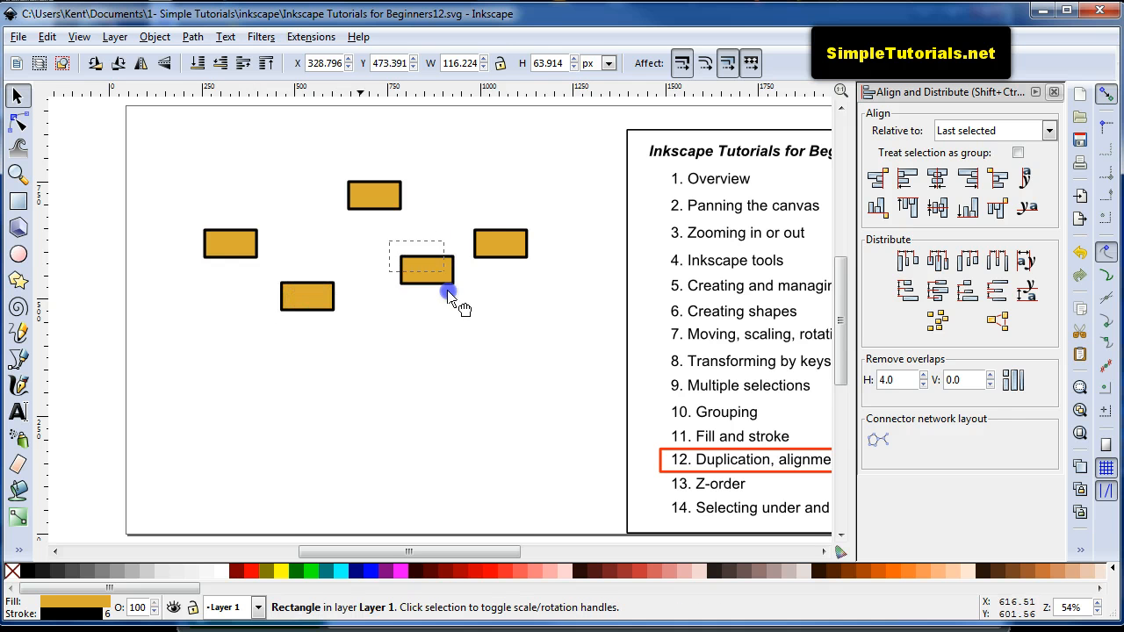
click(230, 244)
drag(501, 244, 506, 253)
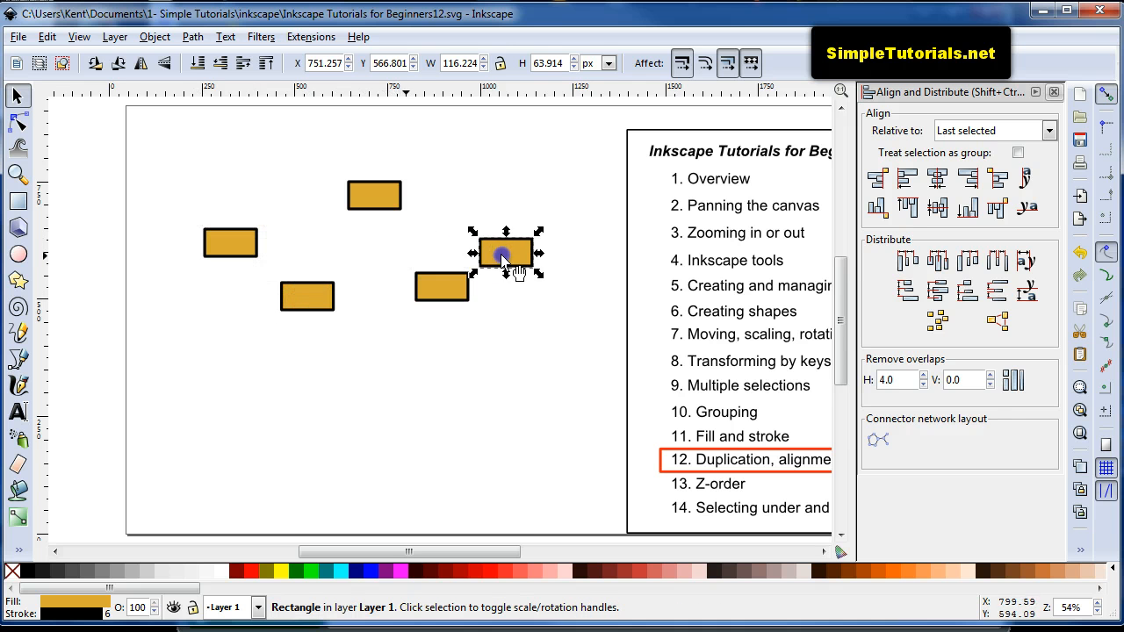
Step: Reselect all five rectangles and randomize their centres again
drag(566, 158, 156, 373)
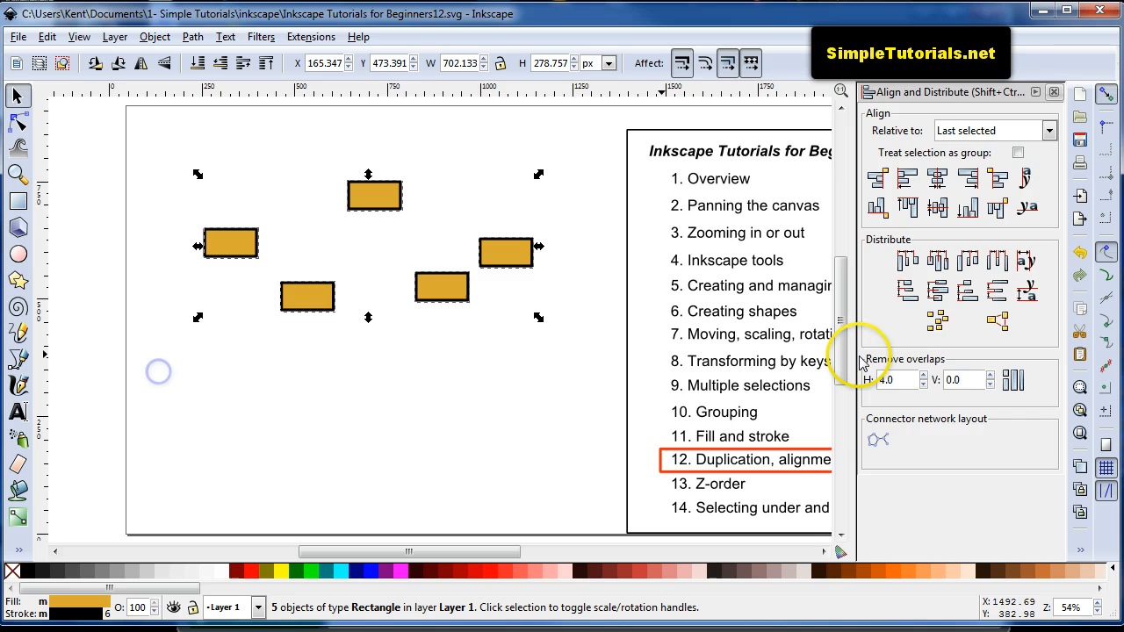
click(937, 323)
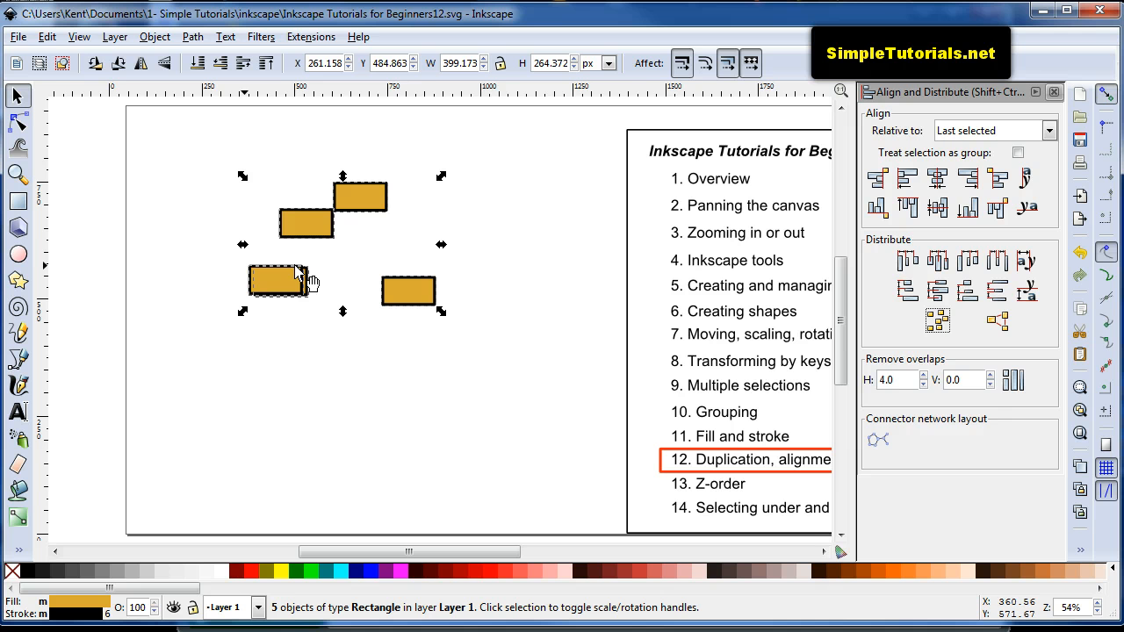
Step: Centre the five rectangles on one horizontal axis and remove their overlaps repeatedly
click(938, 209)
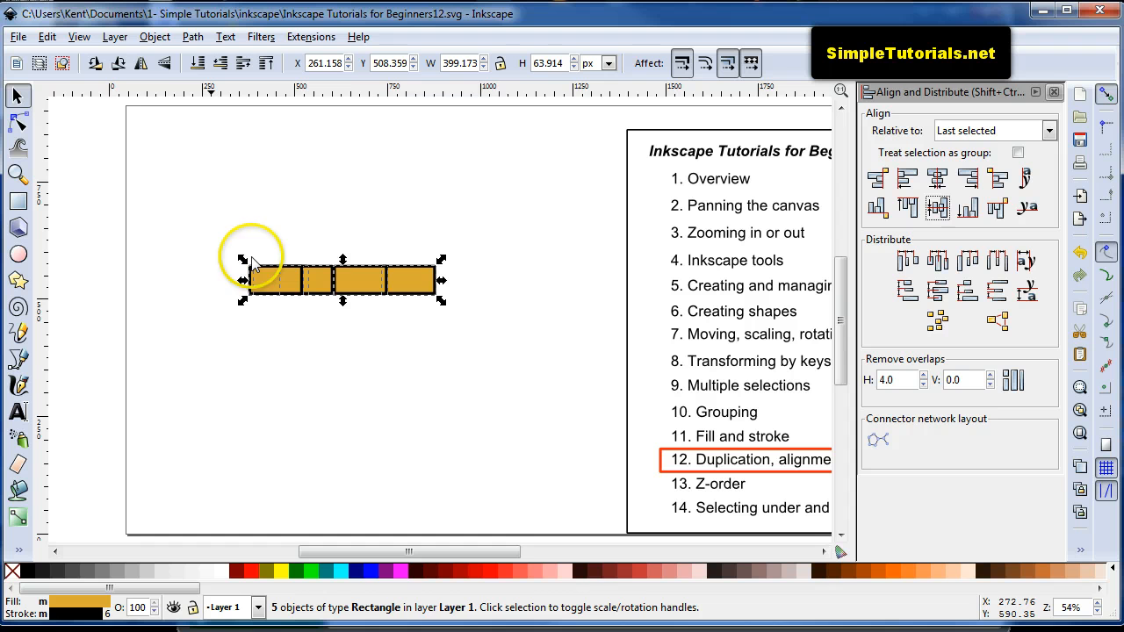
drag(204, 235, 523, 332)
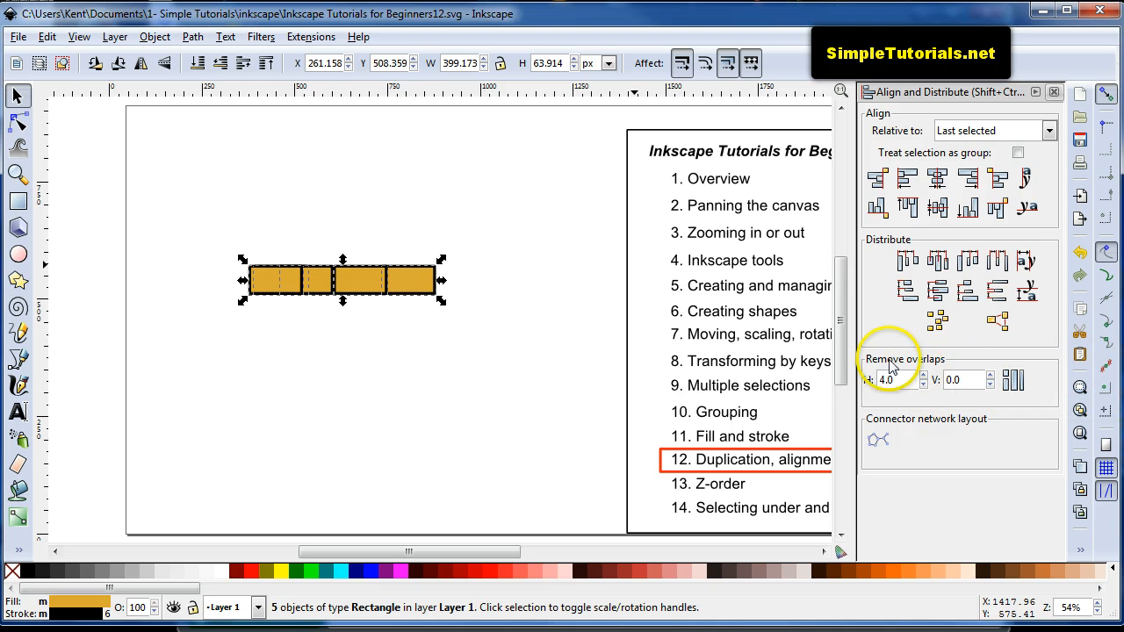
click(1011, 380)
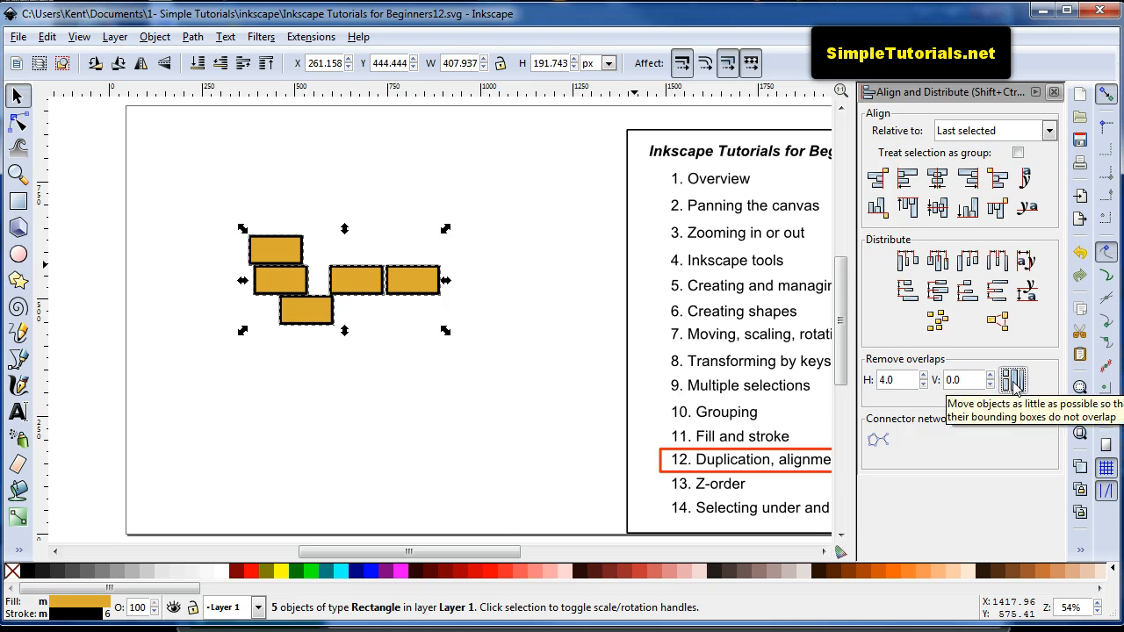
click(938, 209)
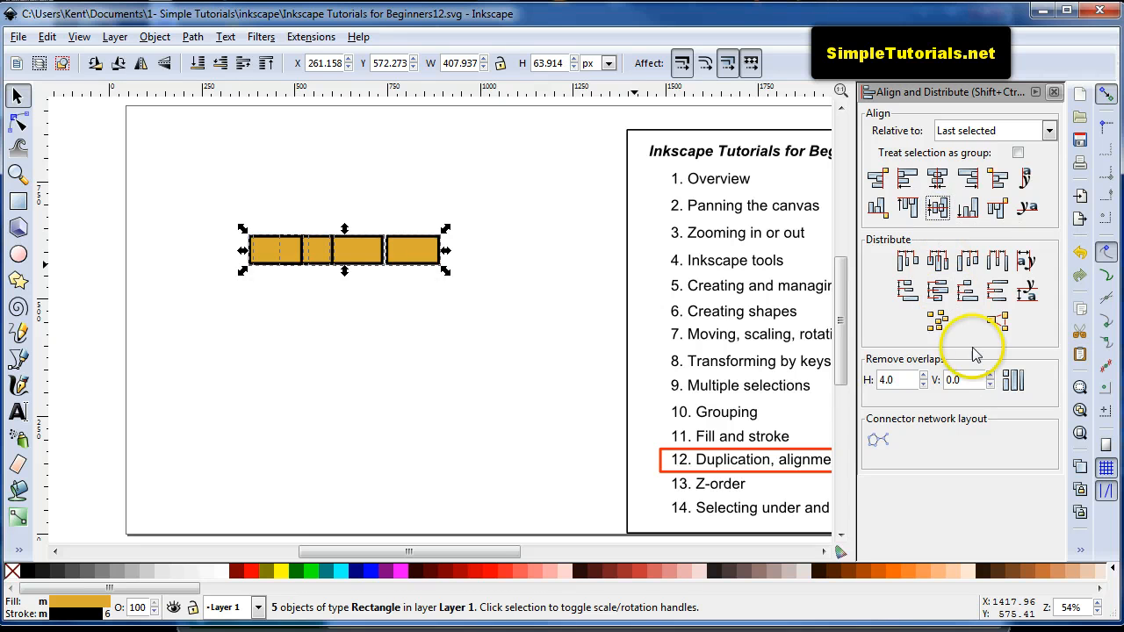
click(1012, 380)
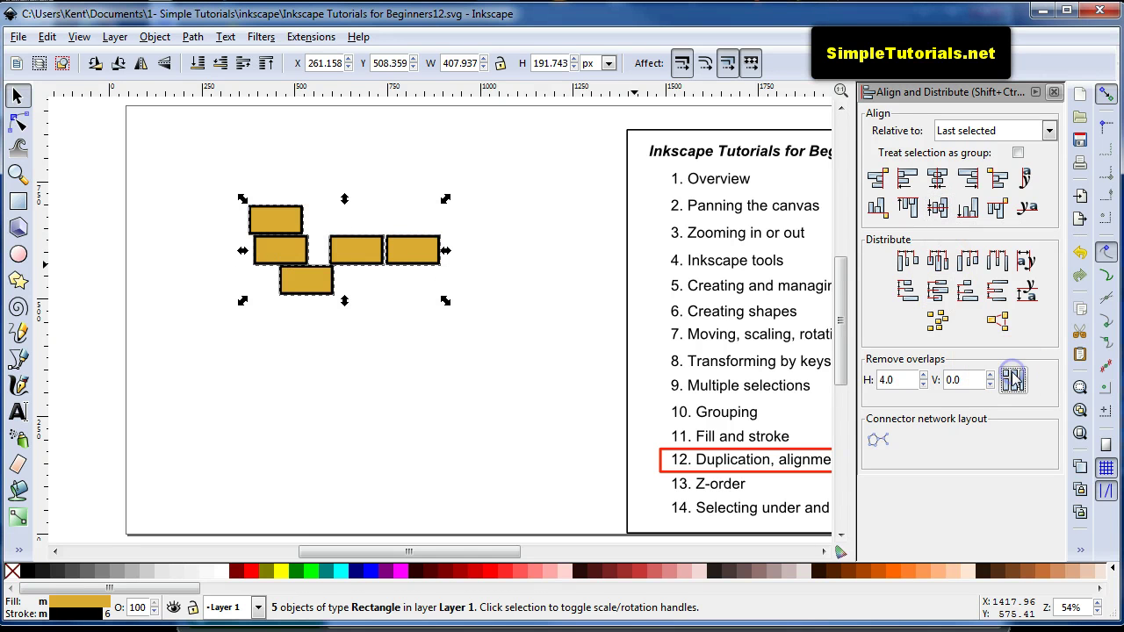
click(938, 209)
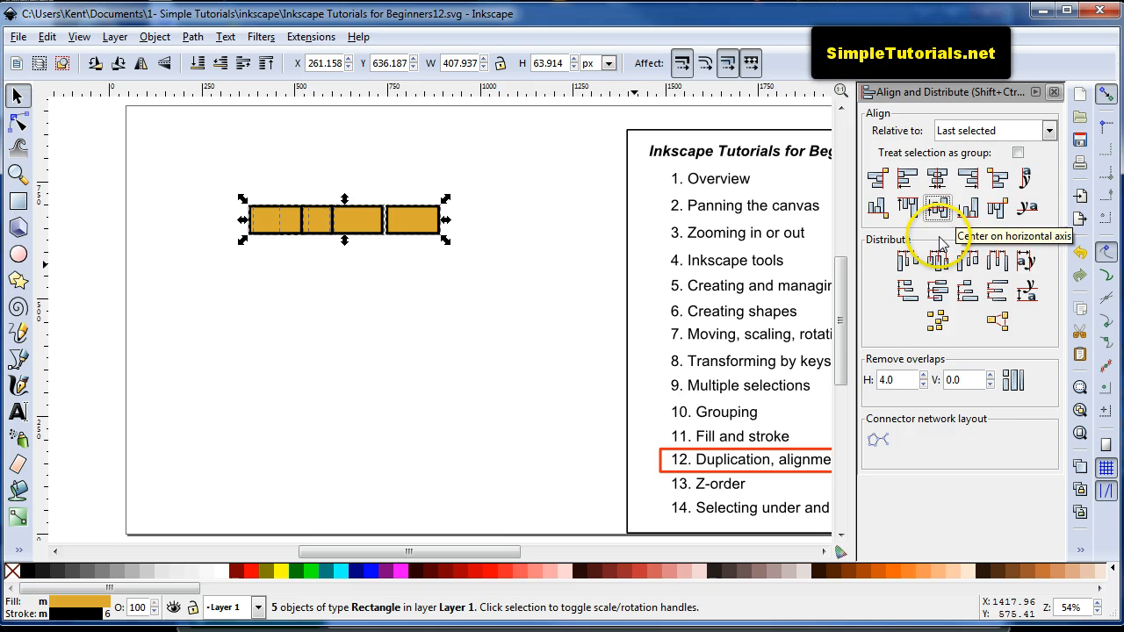
Step: Randomize, distribute evenly and remove overlaps into a neat row, then drag the leftmost rectangle down below it
click(937, 322)
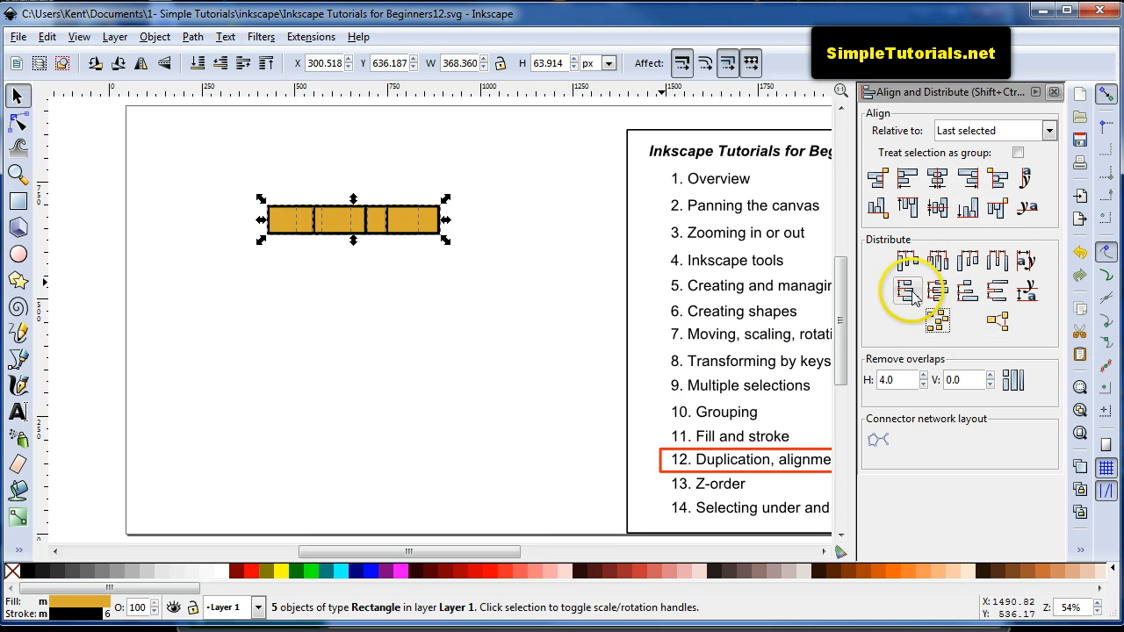
click(938, 261)
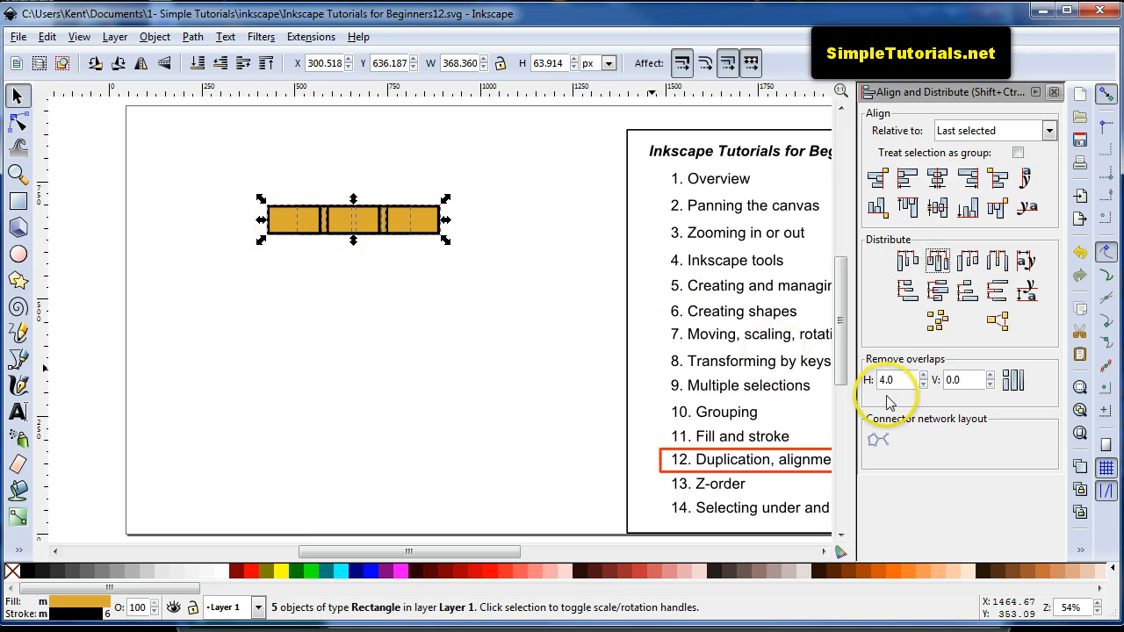
click(1012, 379)
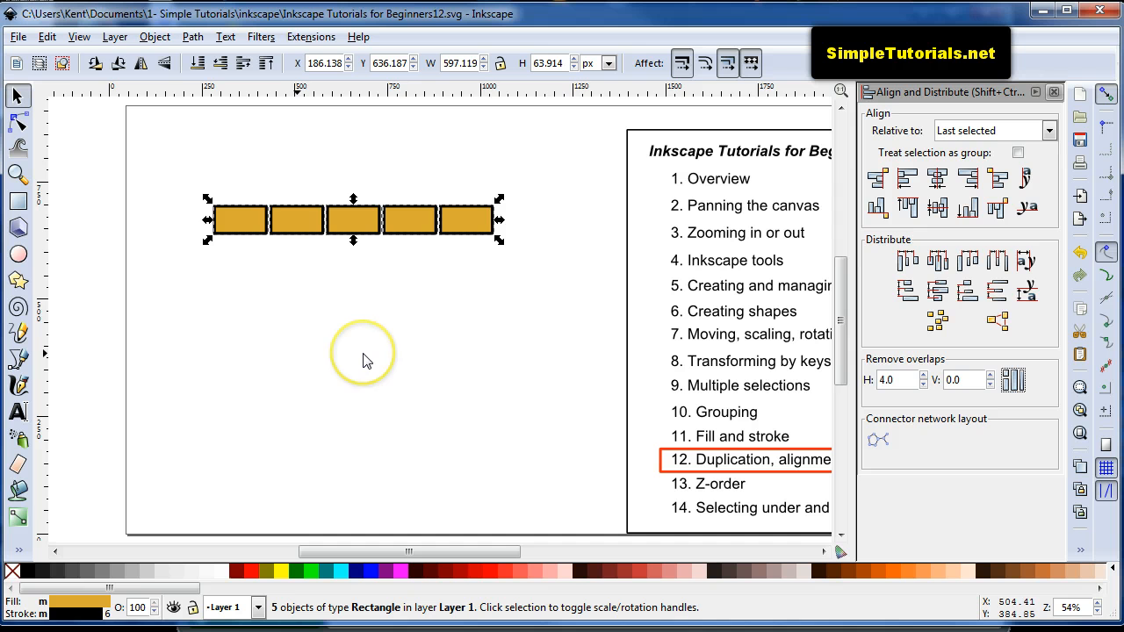
click(371, 288)
drag(238, 221, 248, 298)
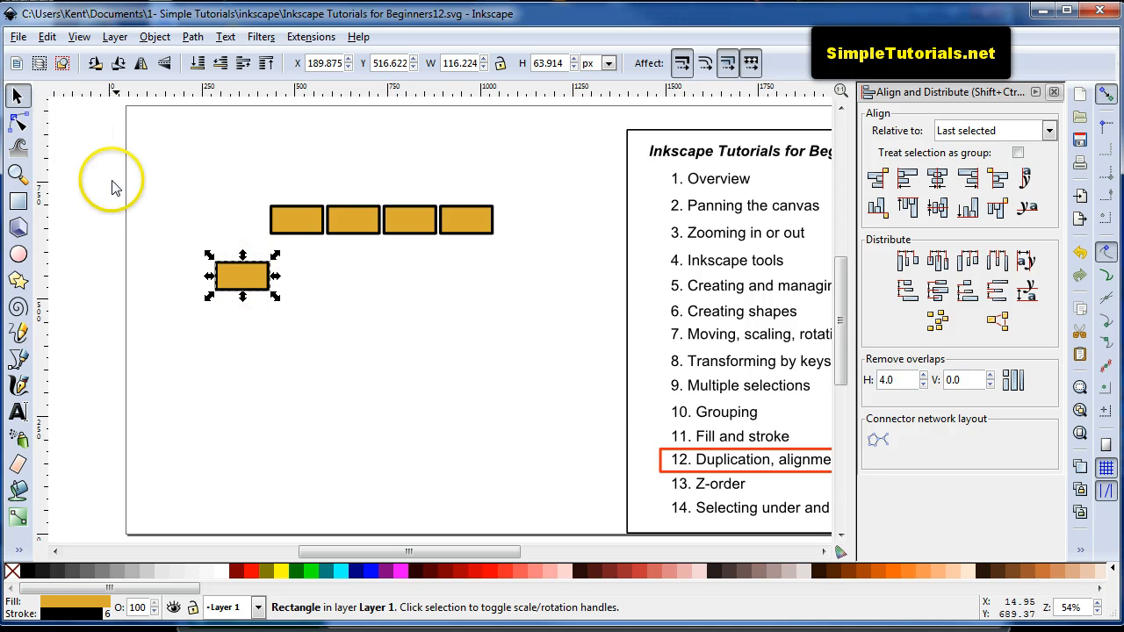
Step: Select the lone rectangle and open Edit > Clone > Create Tiled Clones, set to 7 rows by 7 columns
click(225, 272)
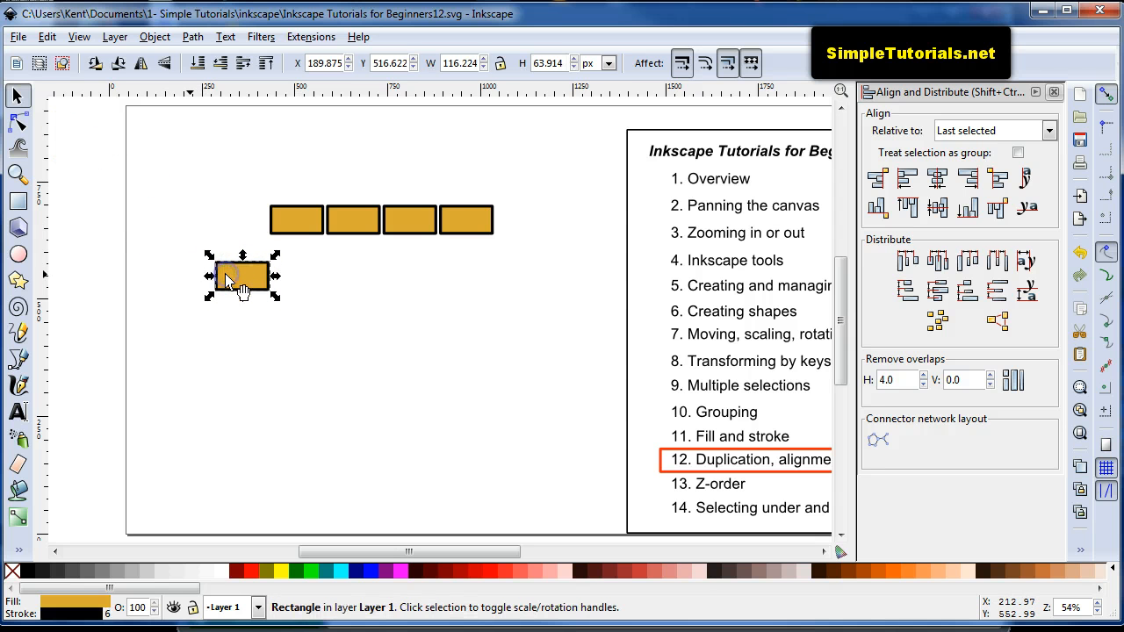
click(49, 37)
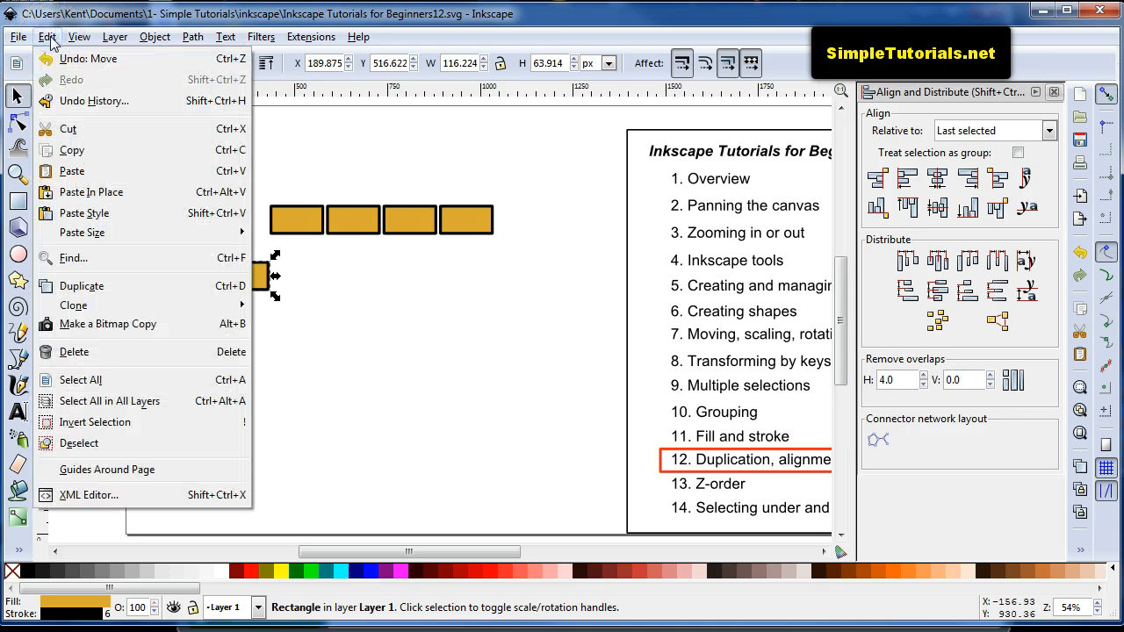
mouse_move(74, 306)
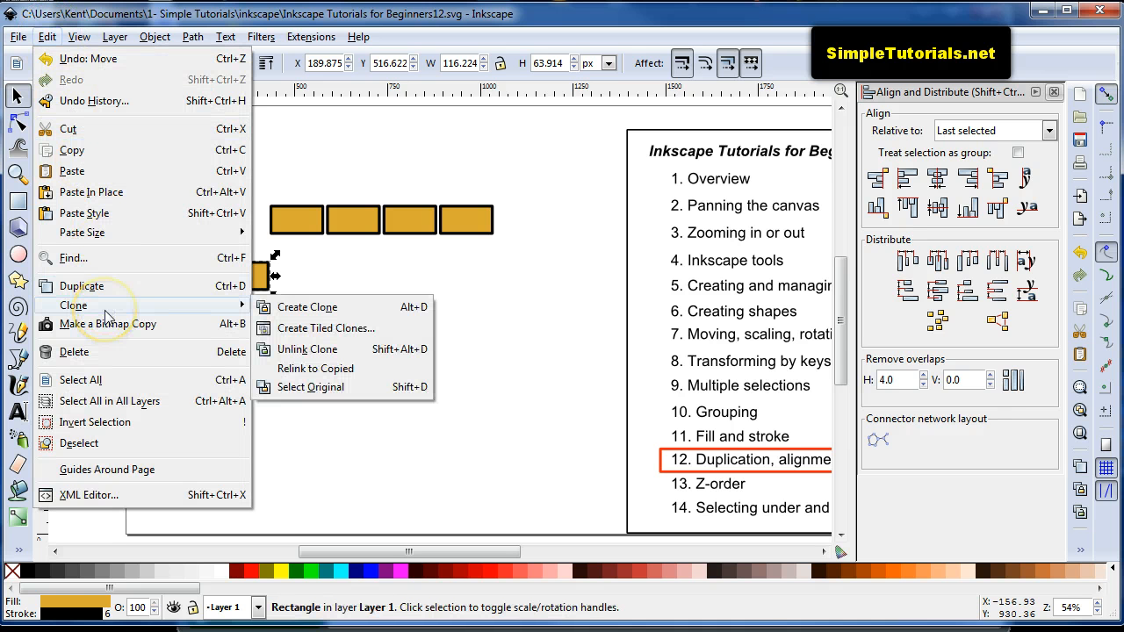
click(301, 336)
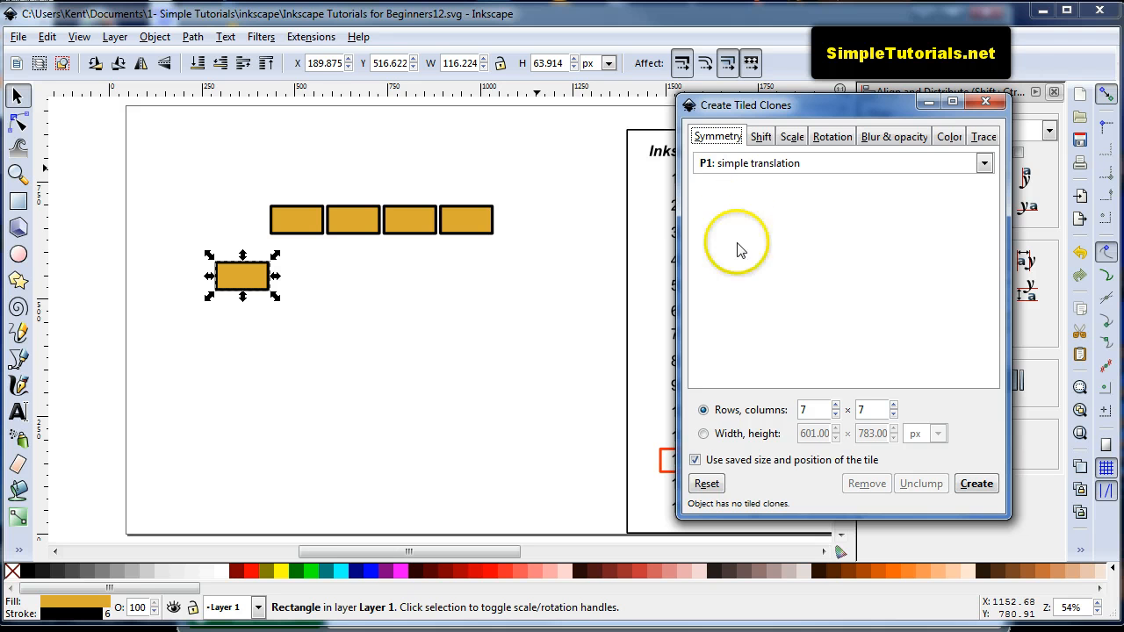
Step: Create the 49 tiled clones of the rectangle, then remove them all again
click(977, 484)
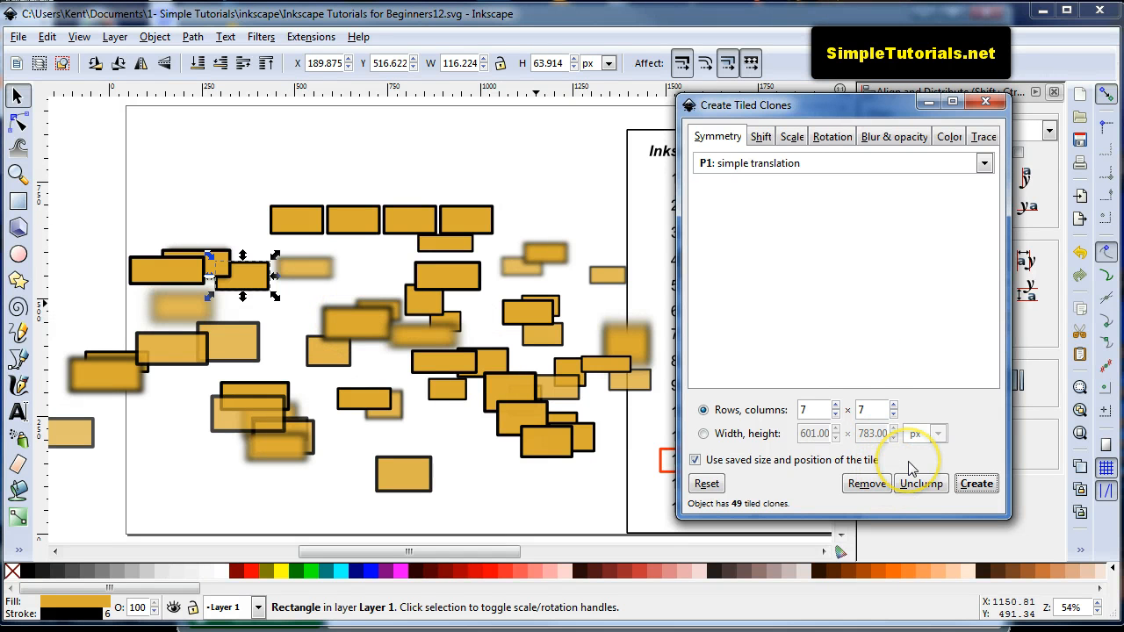
click(867, 484)
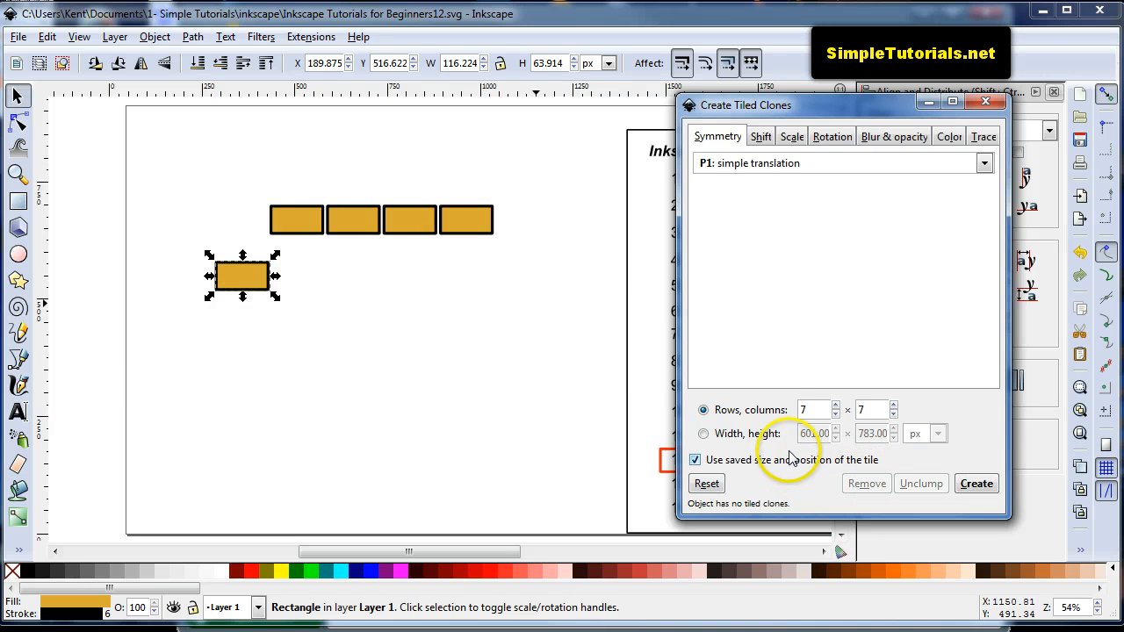
Step: Dismiss the tiled clone settings and drag four row rectangles to scattered positions on the page
click(985, 102)
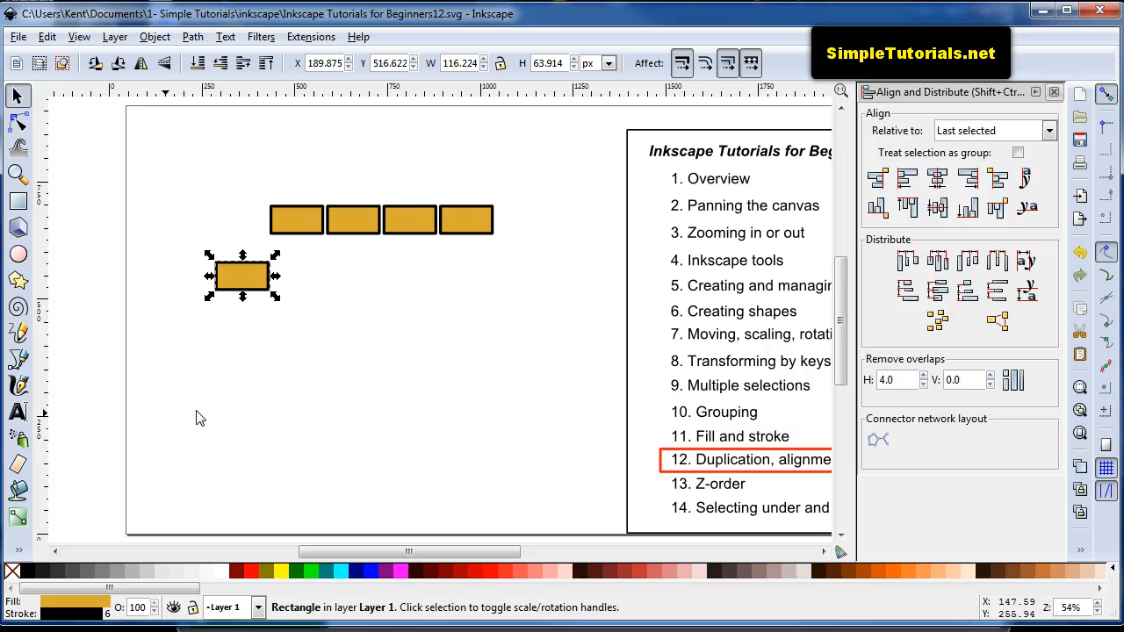
drag(303, 221, 352, 289)
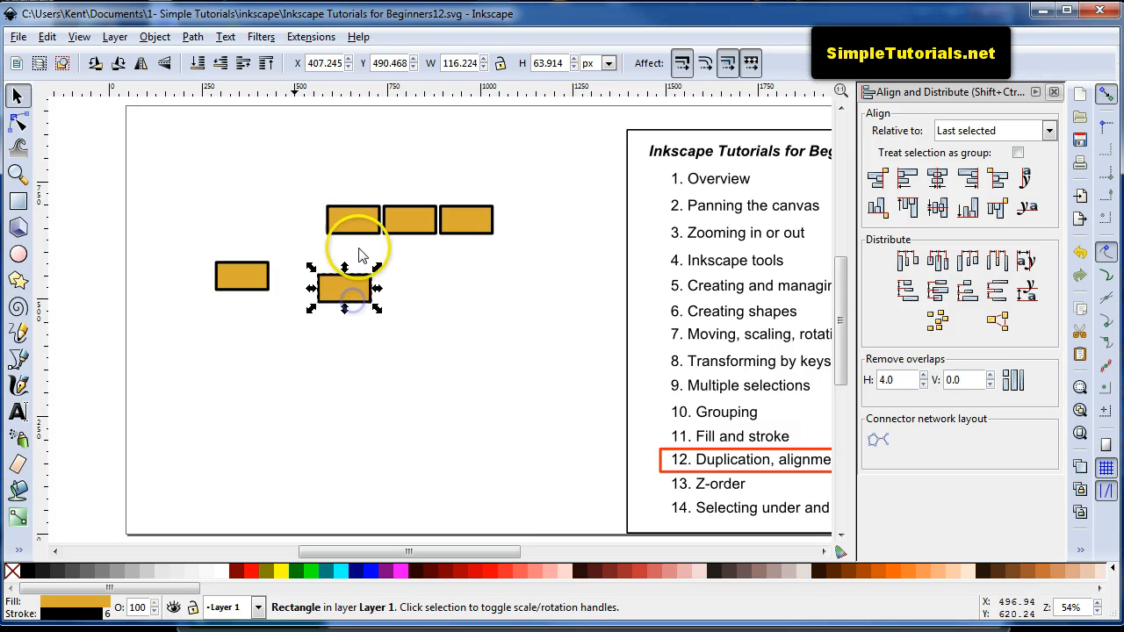
drag(365, 224, 406, 184)
drag(414, 231, 448, 279)
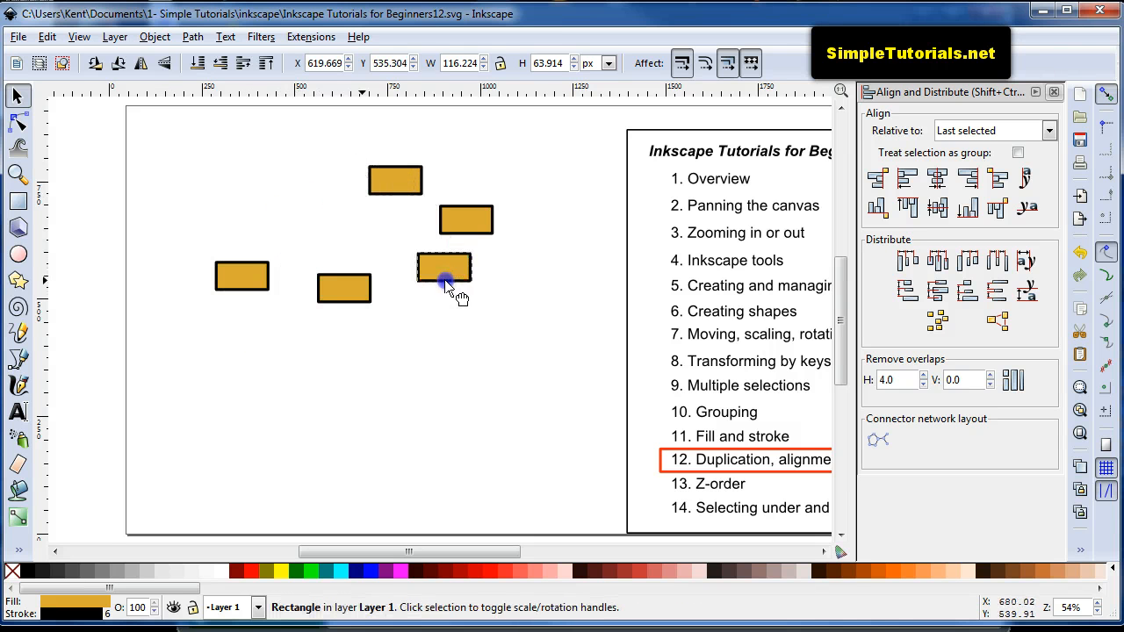
drag(466, 220, 505, 200)
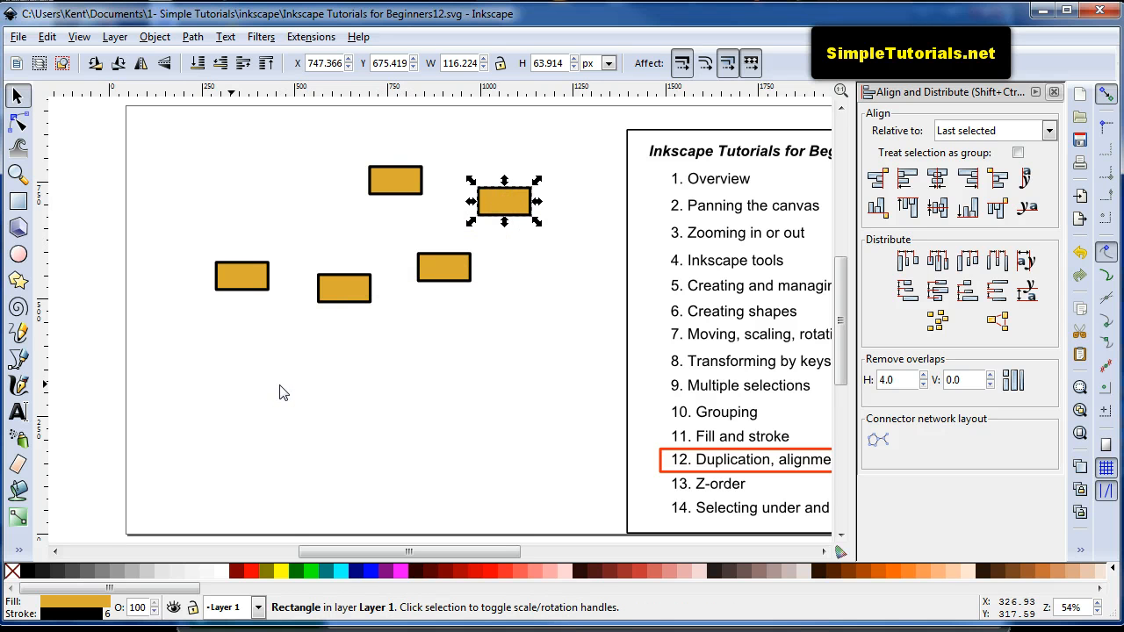
Step: Close the Align and Distribute docked dialog, revealing the full tutorial list
click(1053, 91)
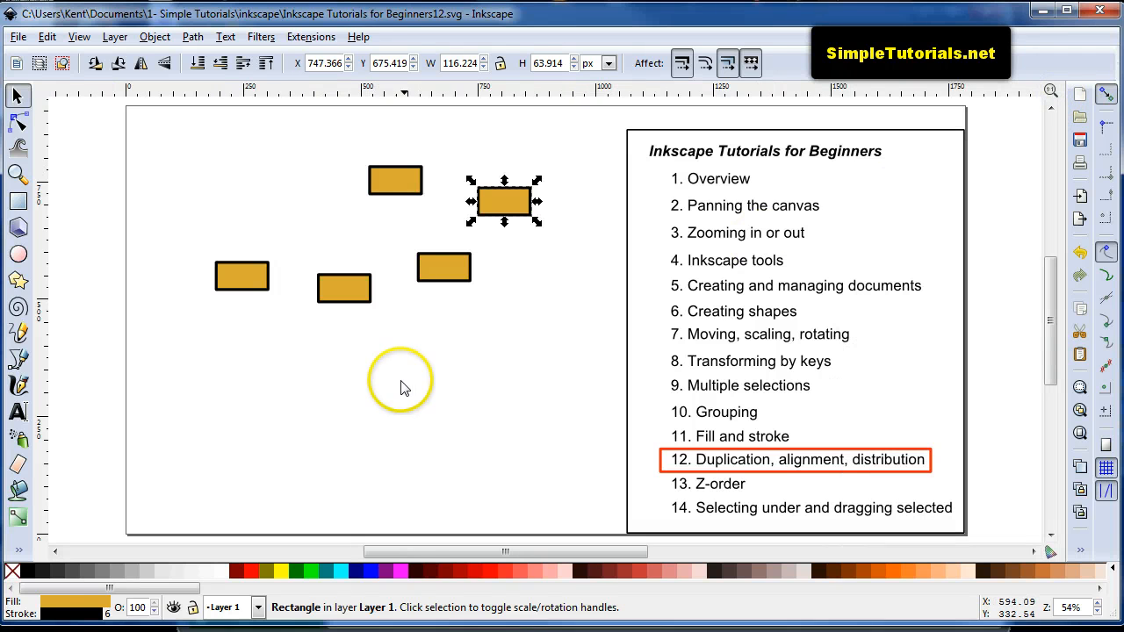